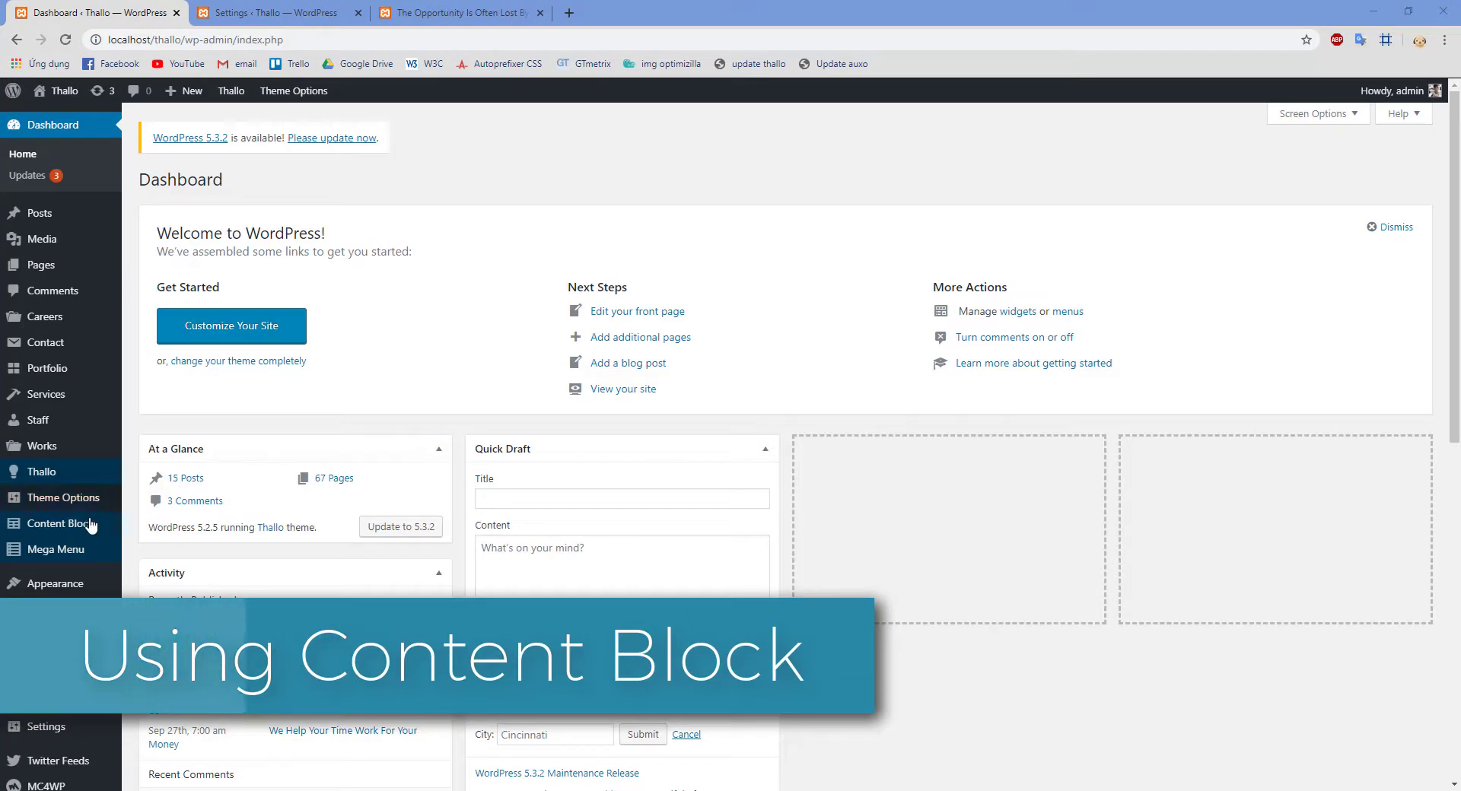
# - Create a new content block titled "Content Block" and switch it to the backend page builder
pyautogui.moveTo(87, 525)
pyautogui.click(152, 548)
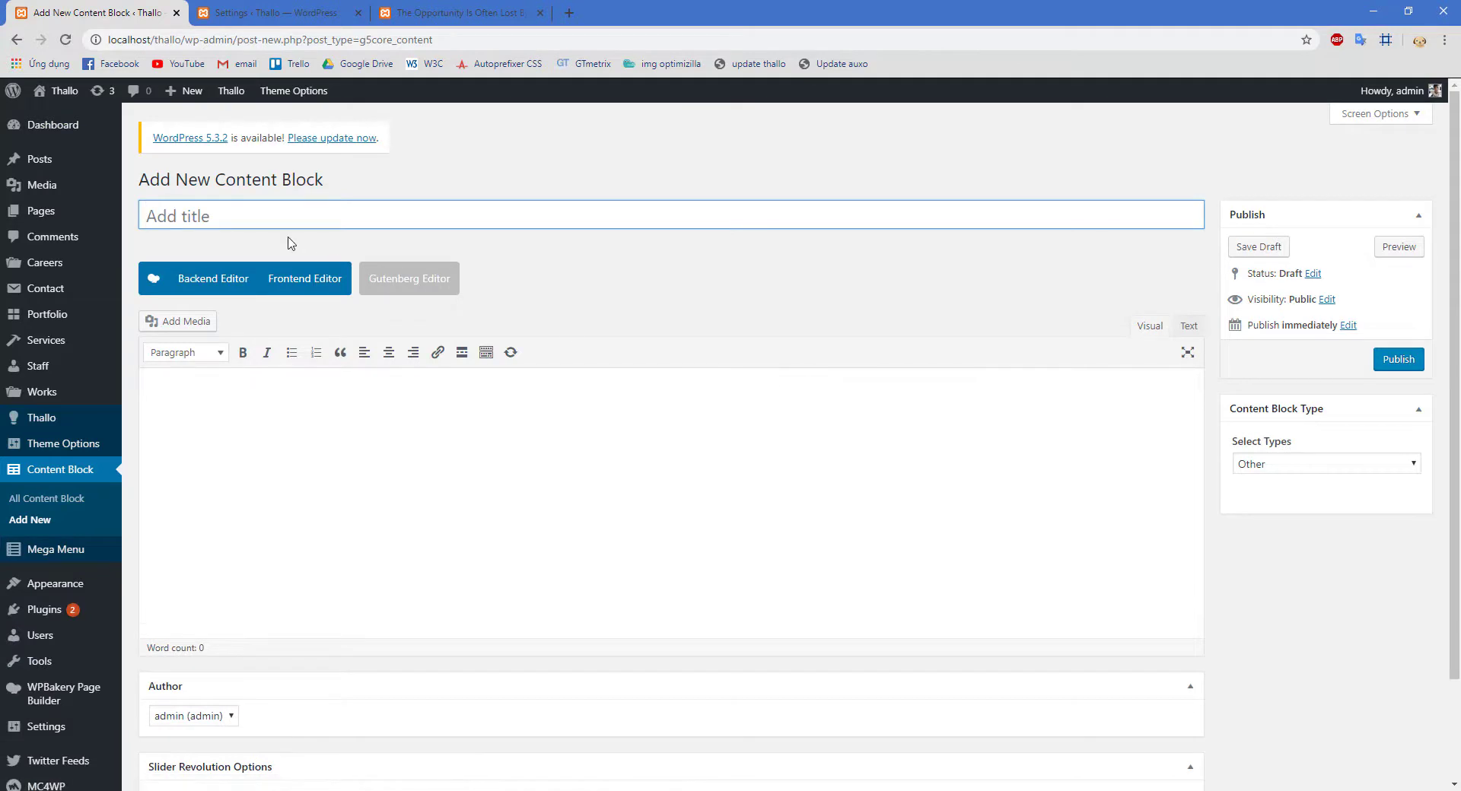
pyautogui.write('Content Block')
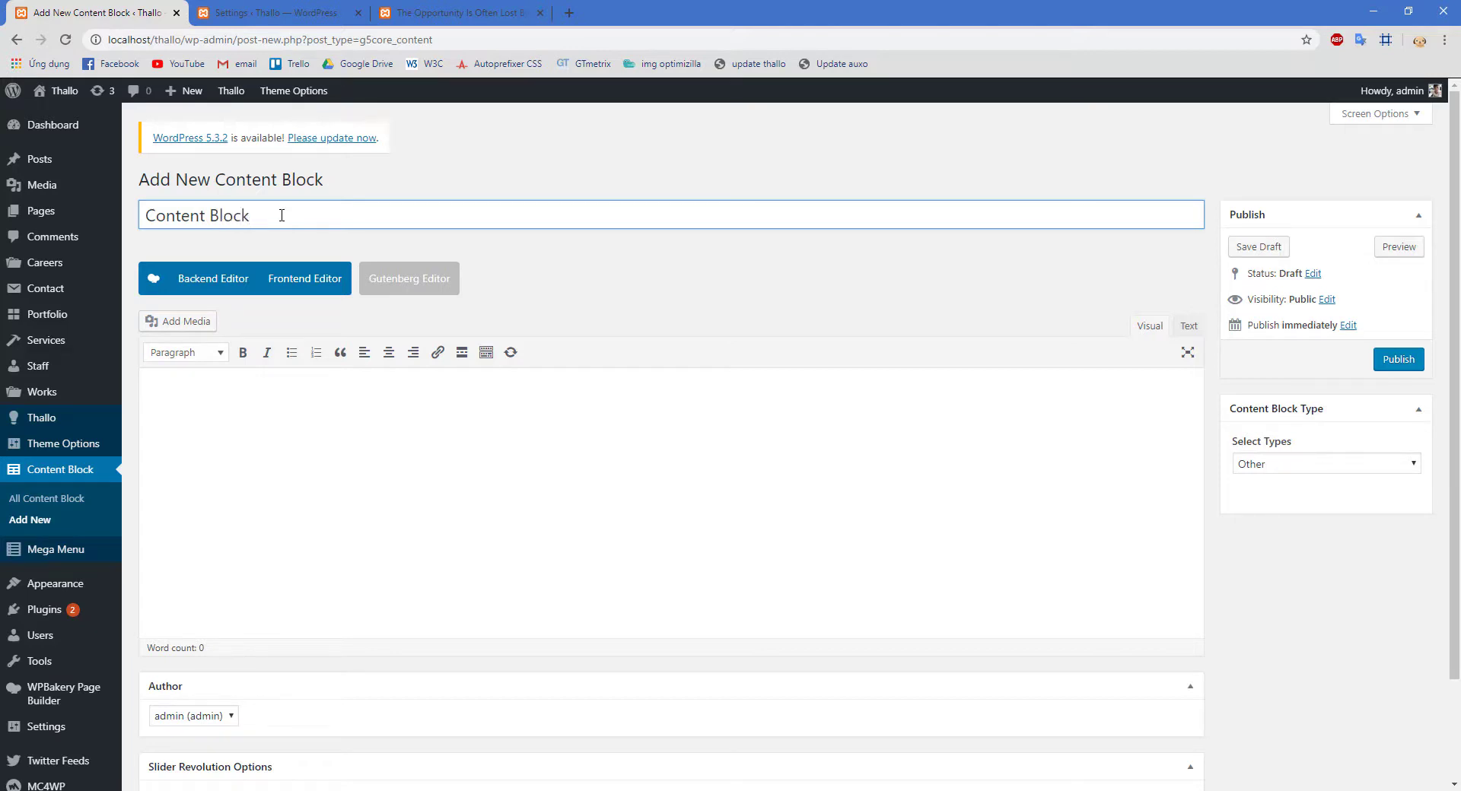
pyautogui.click(199, 280)
# - Add a Row element to the blank content block
pyautogui.click(210, 364)
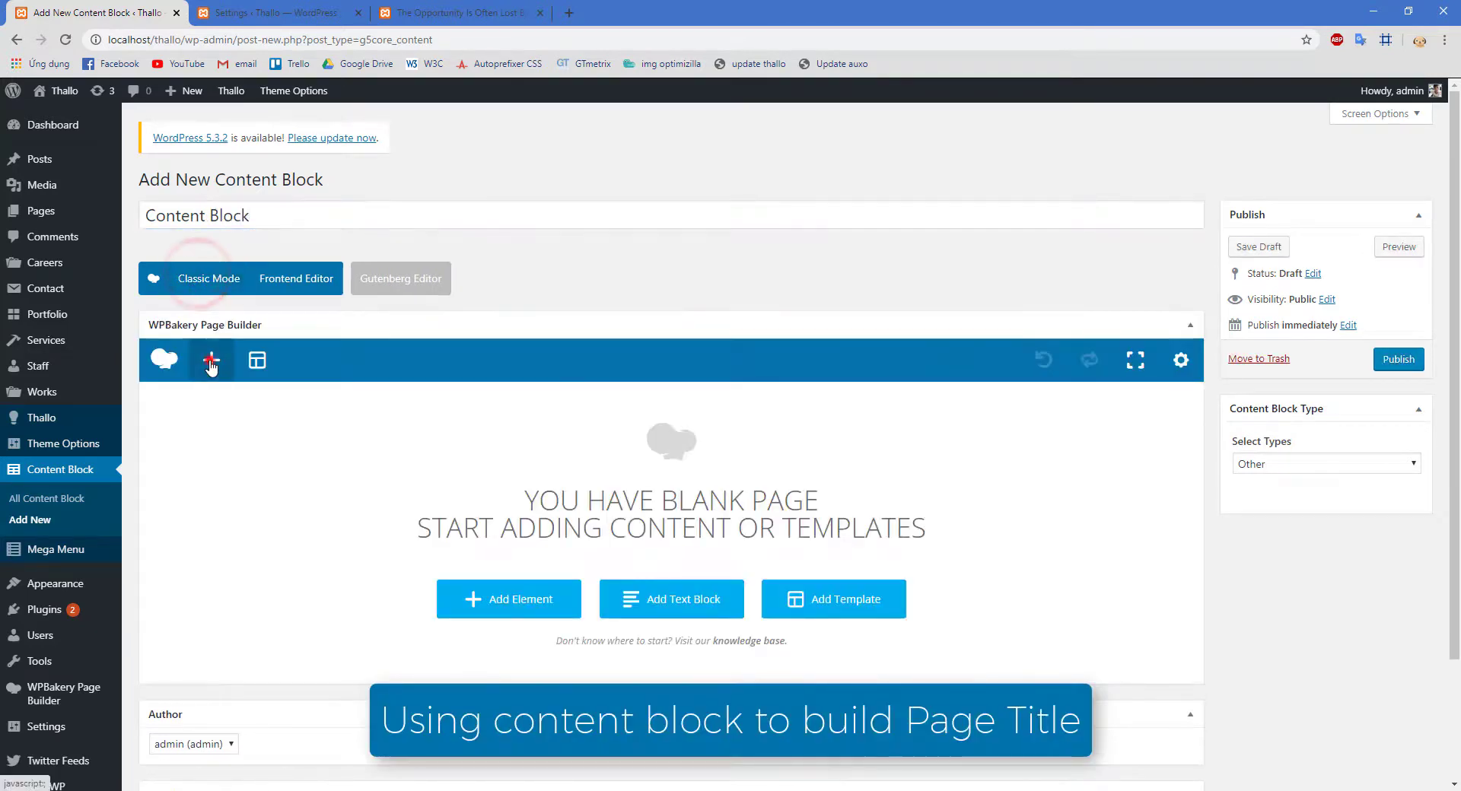
pyautogui.write('row')
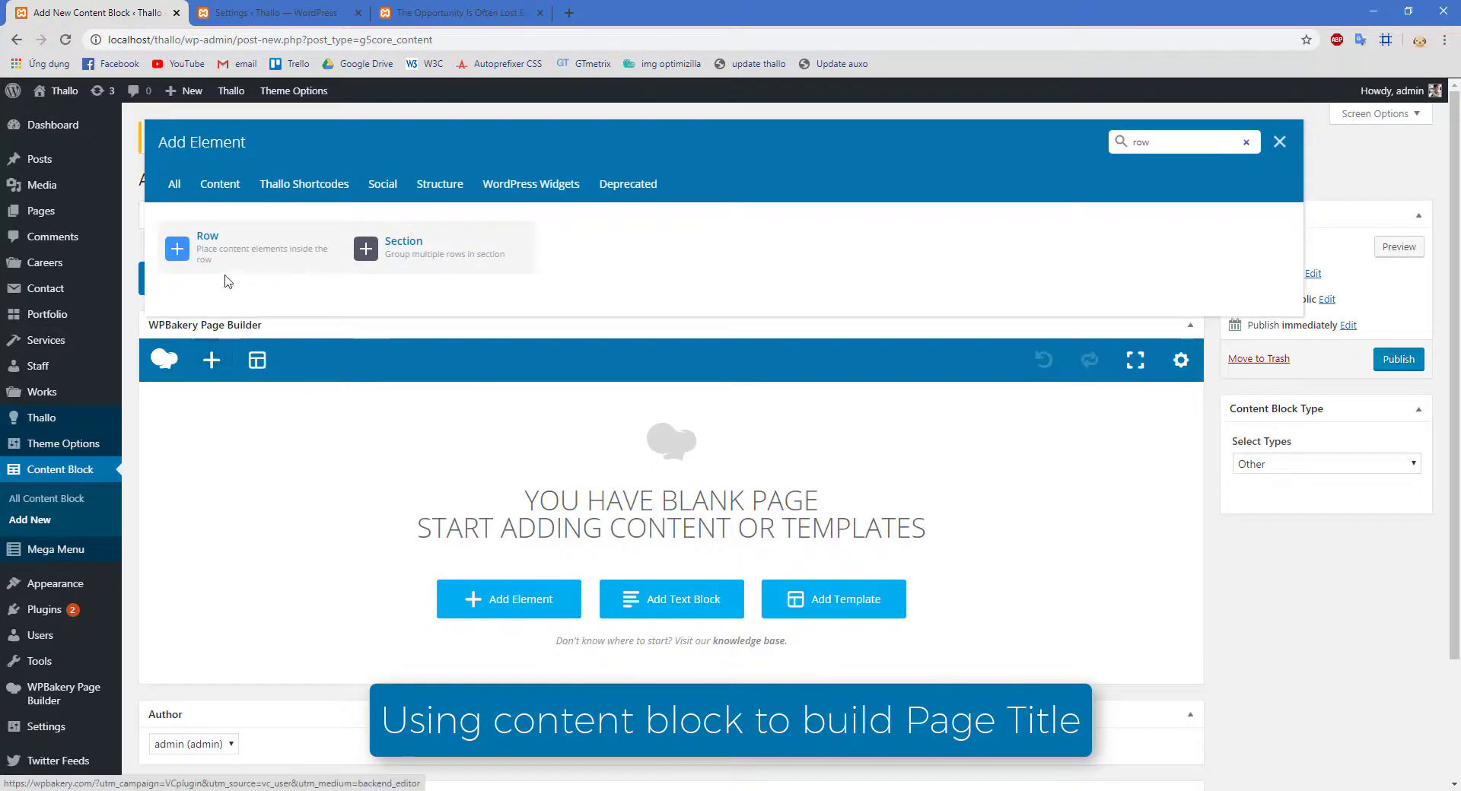
pyautogui.click(220, 263)
# - Add a Space element with 260 px spacing inside the row
pyautogui.click(671, 451)
pyautogui.write('spa')
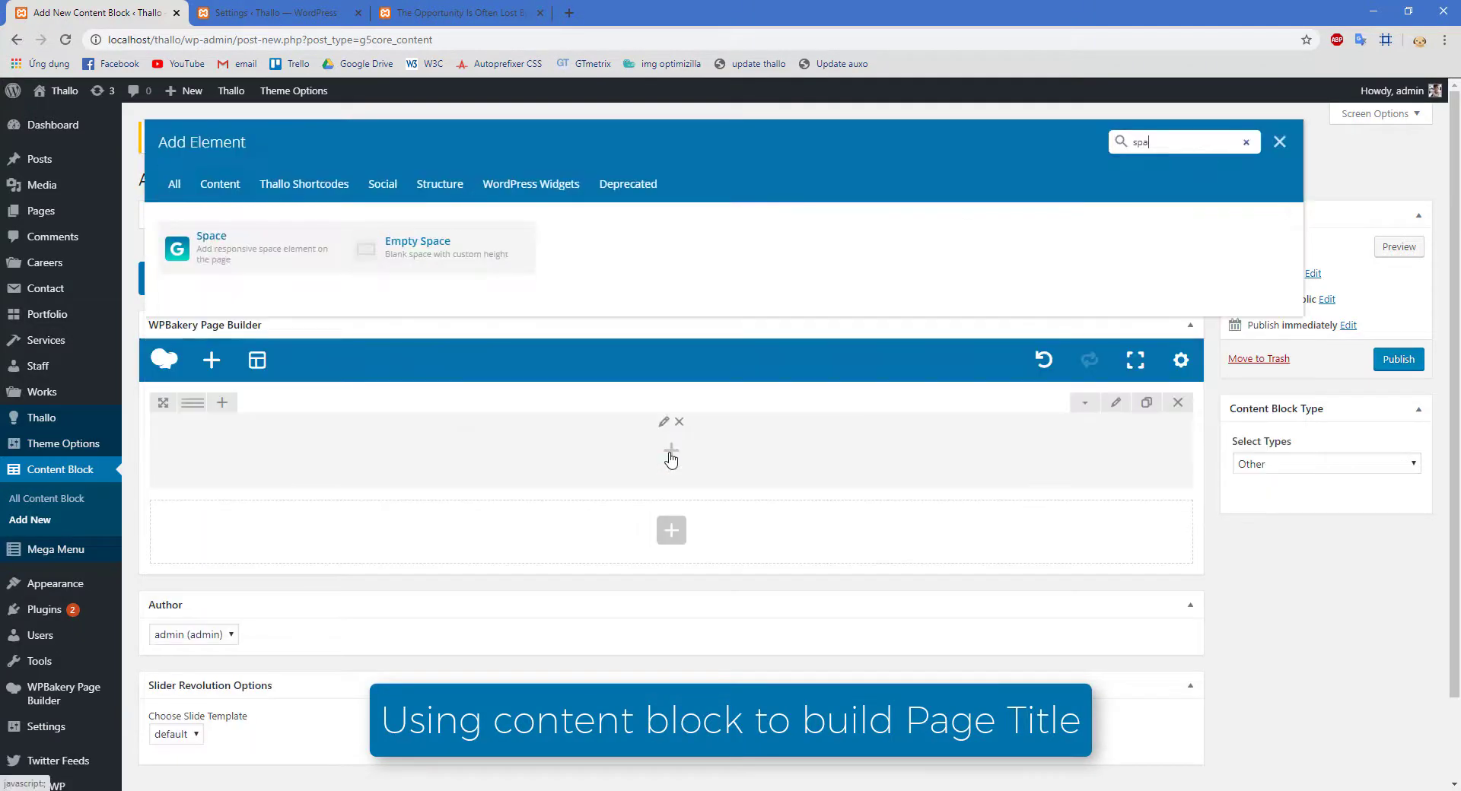
pyautogui.click(287, 262)
pyautogui.click(749, 232)
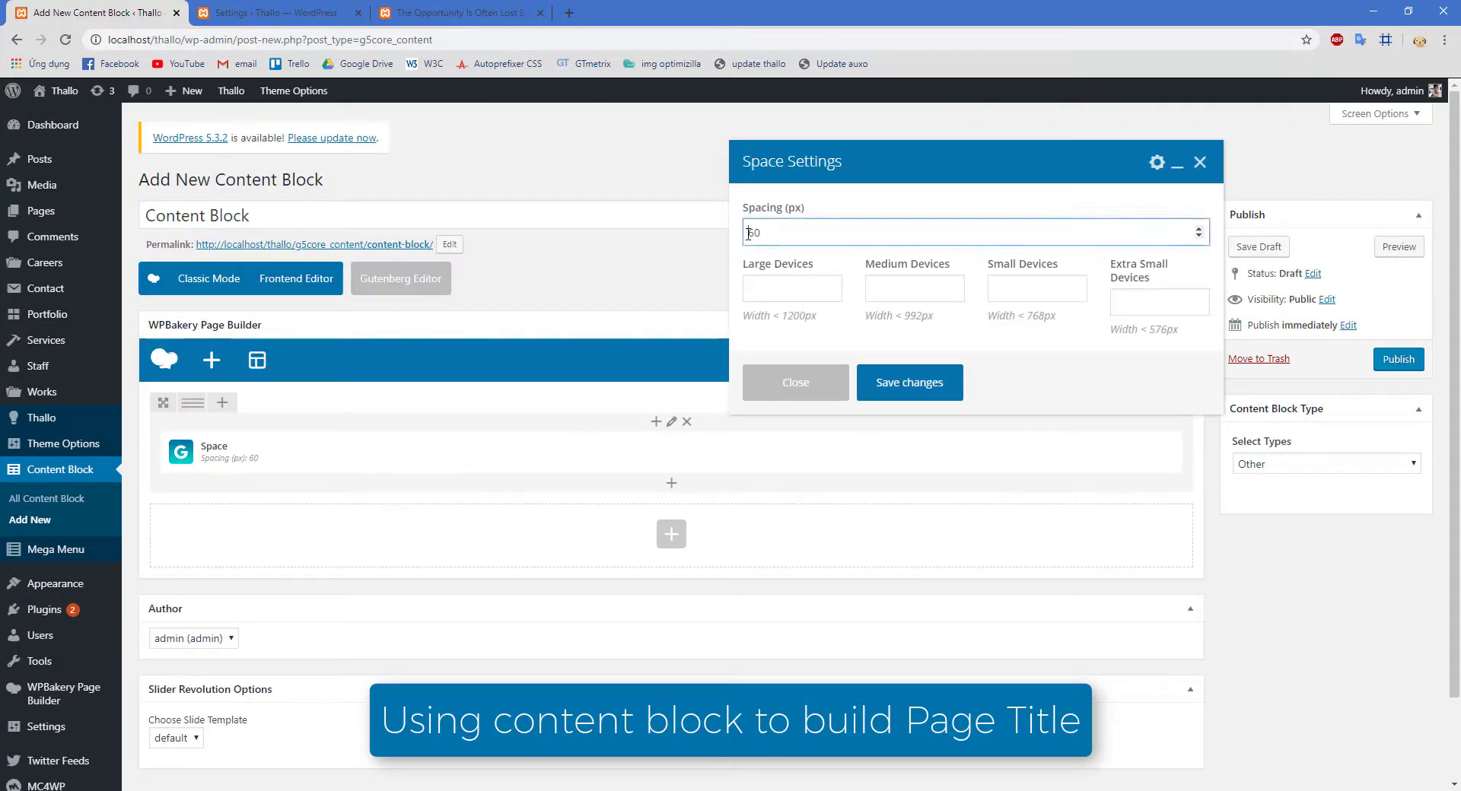
pyautogui.click(901, 392)
# - Add a Page Title element below the Space element and save its settings
pyautogui.click(671, 483)
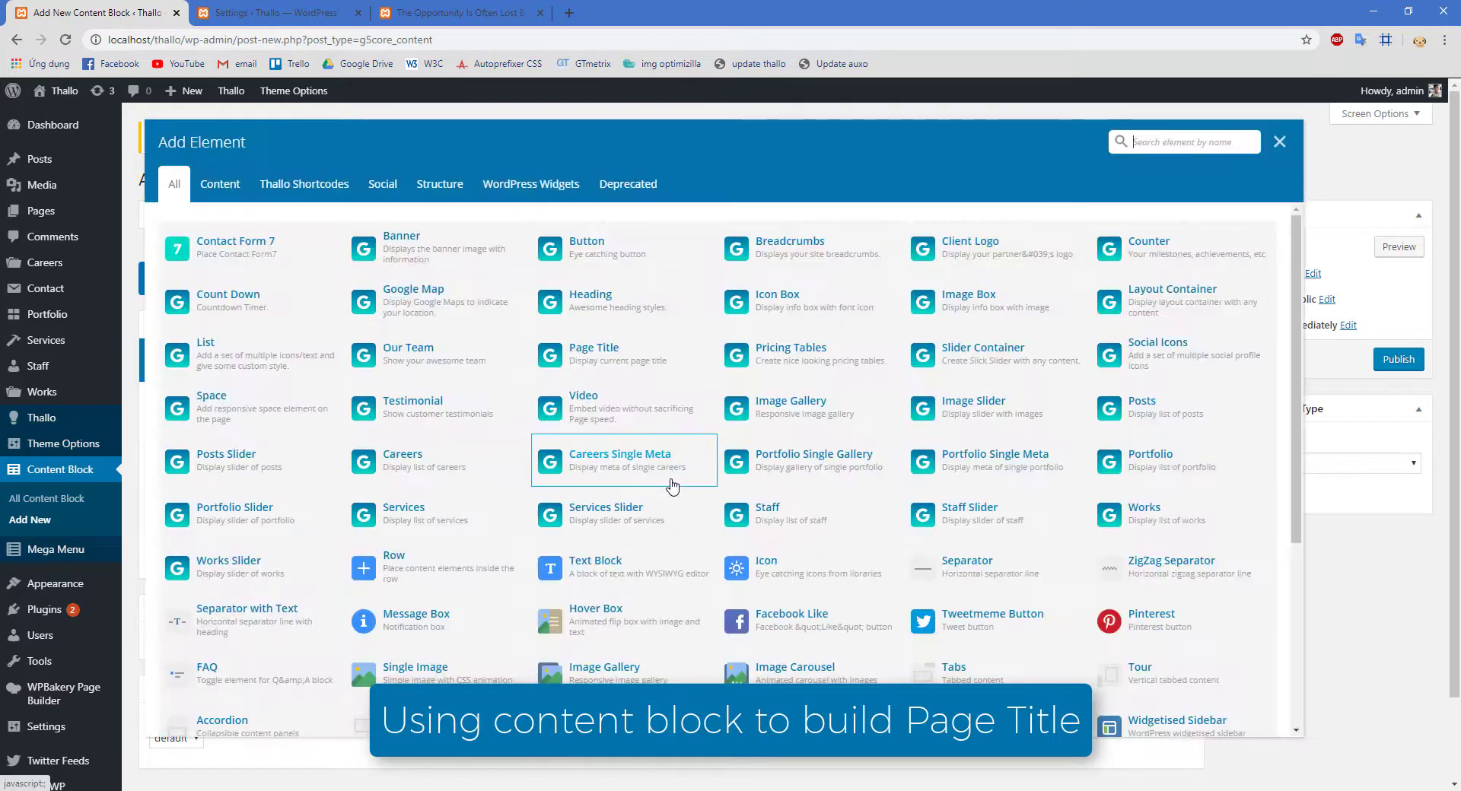
pyautogui.write('pa')
pyautogui.click(479, 258)
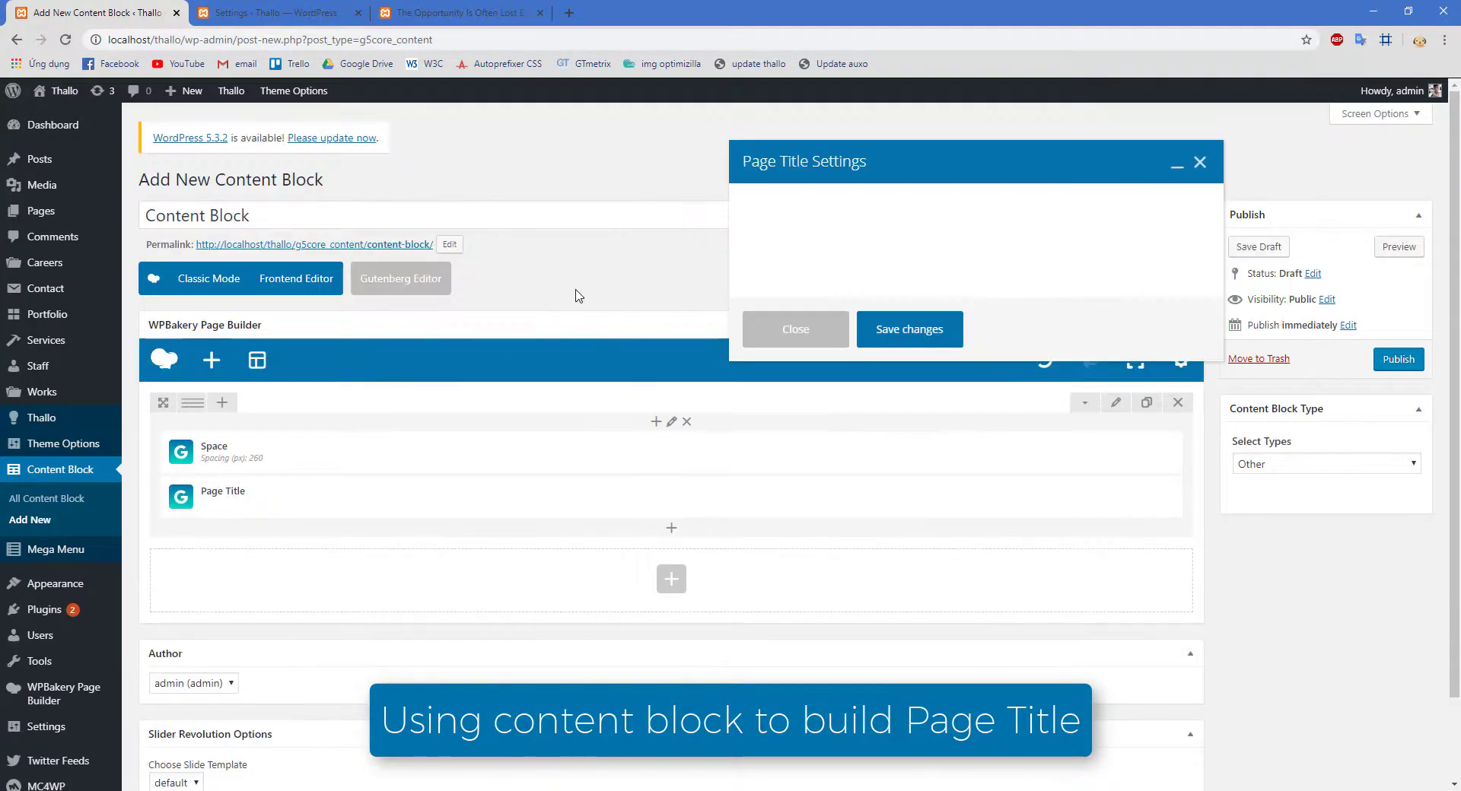
pyautogui.click(847, 298)
pyautogui.click(910, 452)
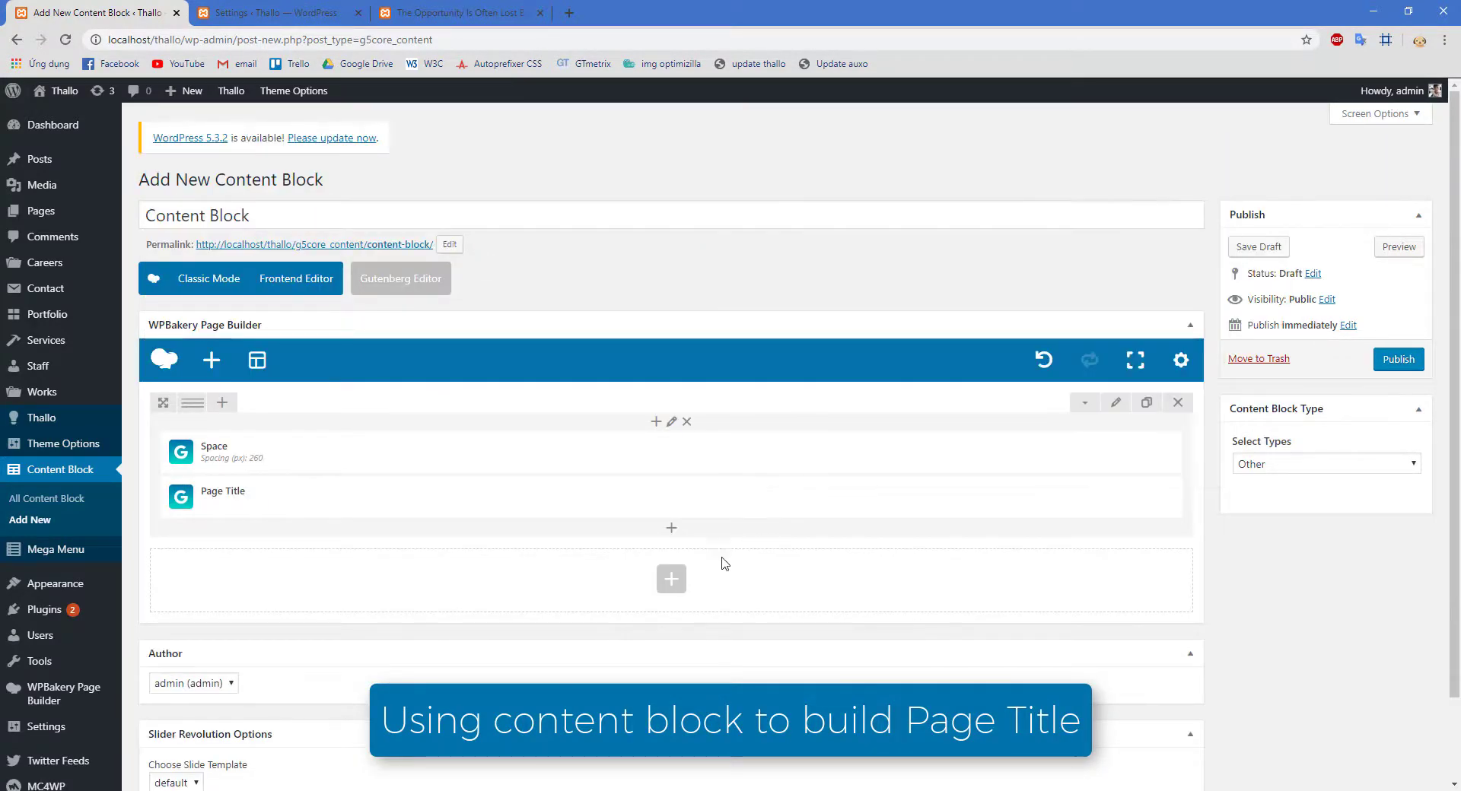
# - Add a Breadcrumbs element below the Page Title with the Alignment Center layout style
pyautogui.click(671, 528)
pyautogui.write('b')
pyautogui.click(619, 243)
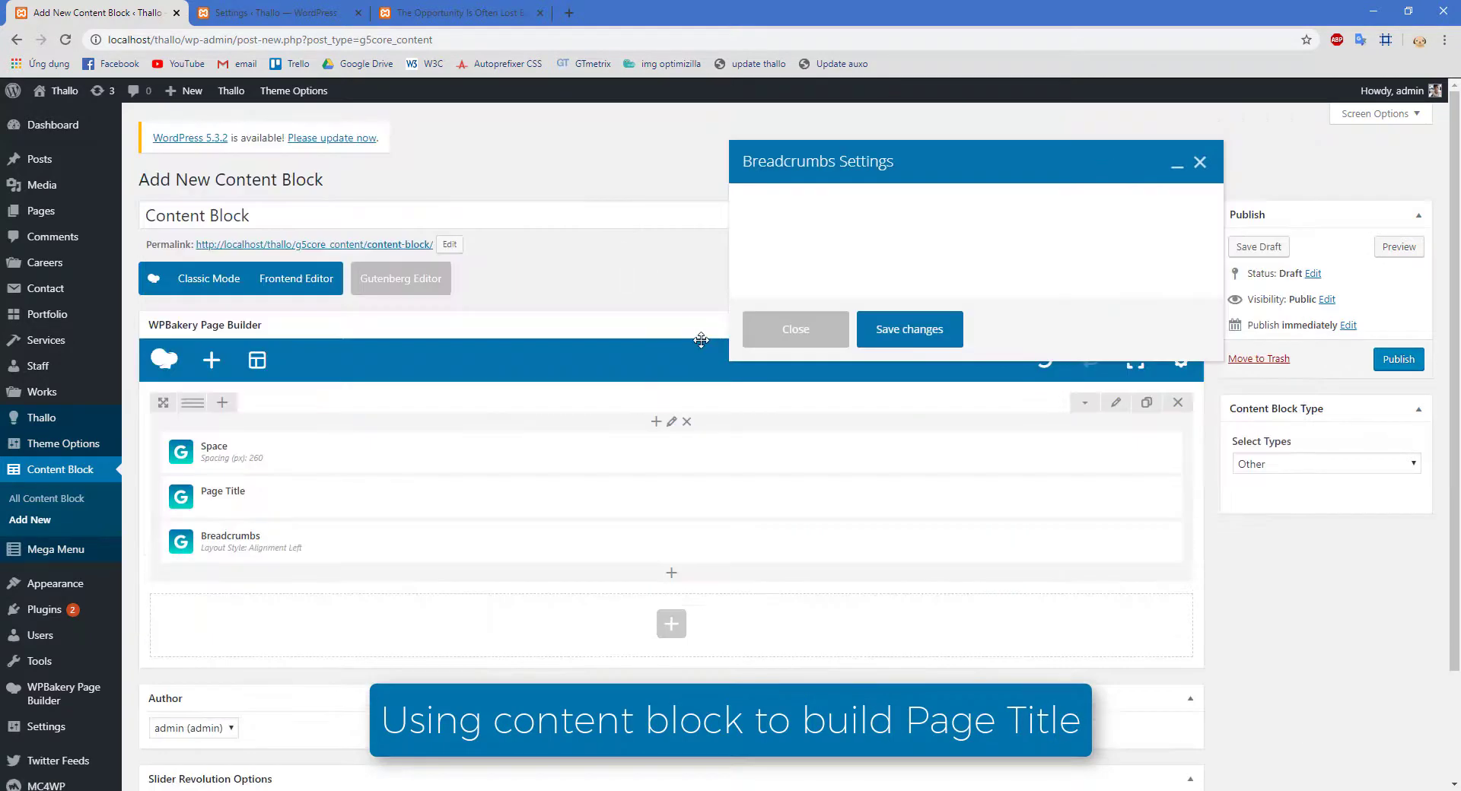
pyautogui.click(873, 273)
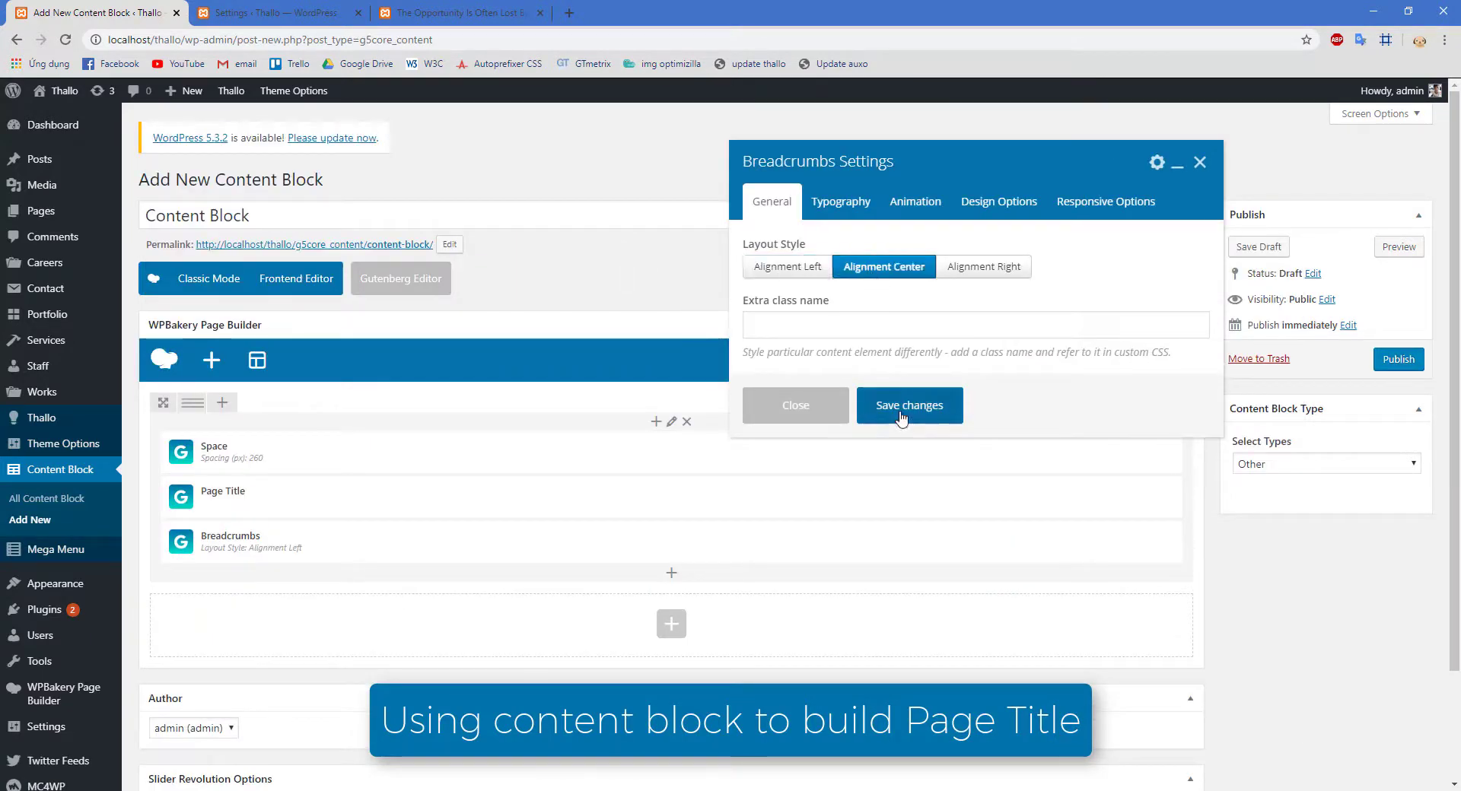
pyautogui.click(902, 415)
# - Add a second Space element with 260 px spacing below the Breadcrumbs
pyautogui.click(672, 573)
pyautogui.write('spa')
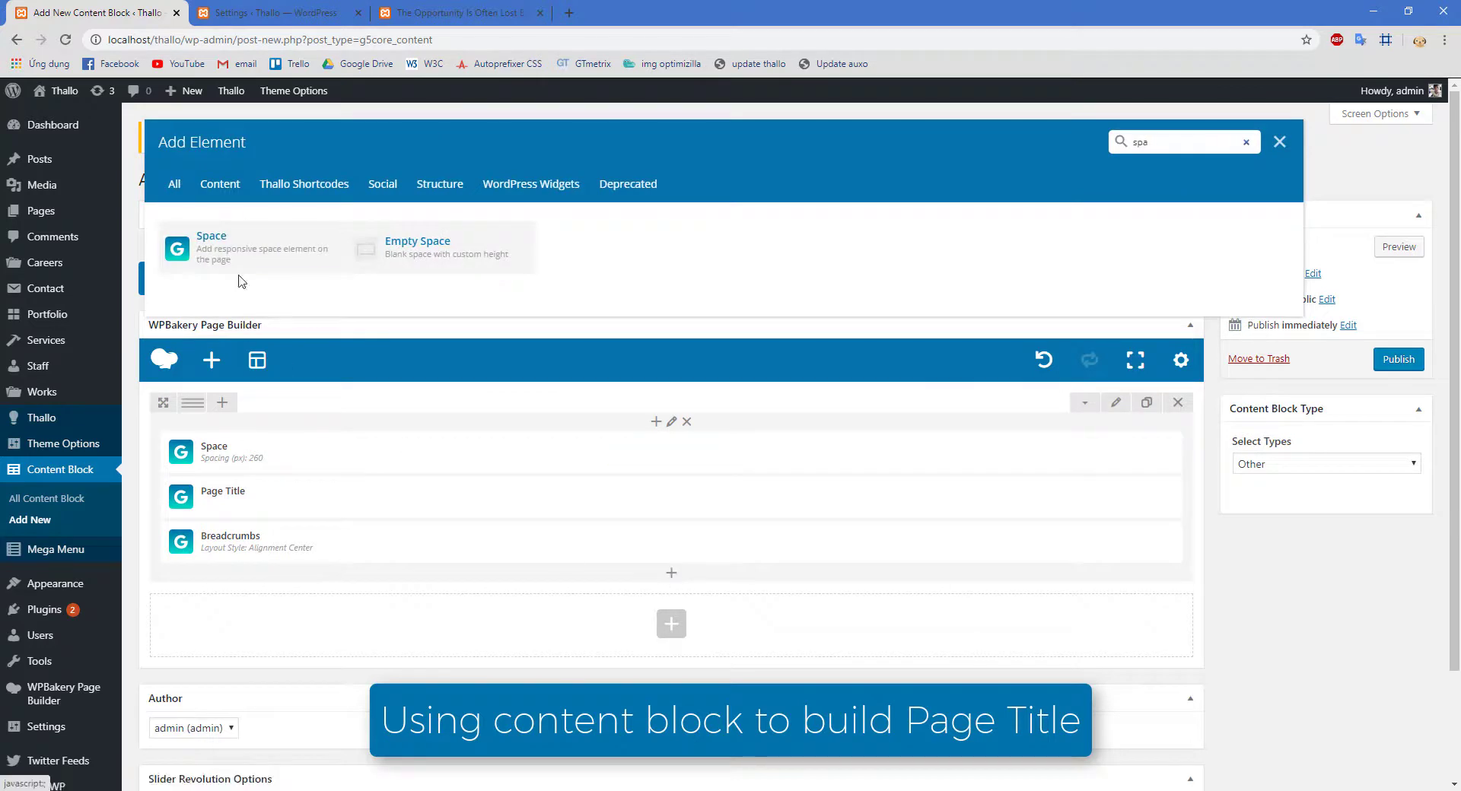
pyautogui.click(251, 255)
pyautogui.click(808, 234)
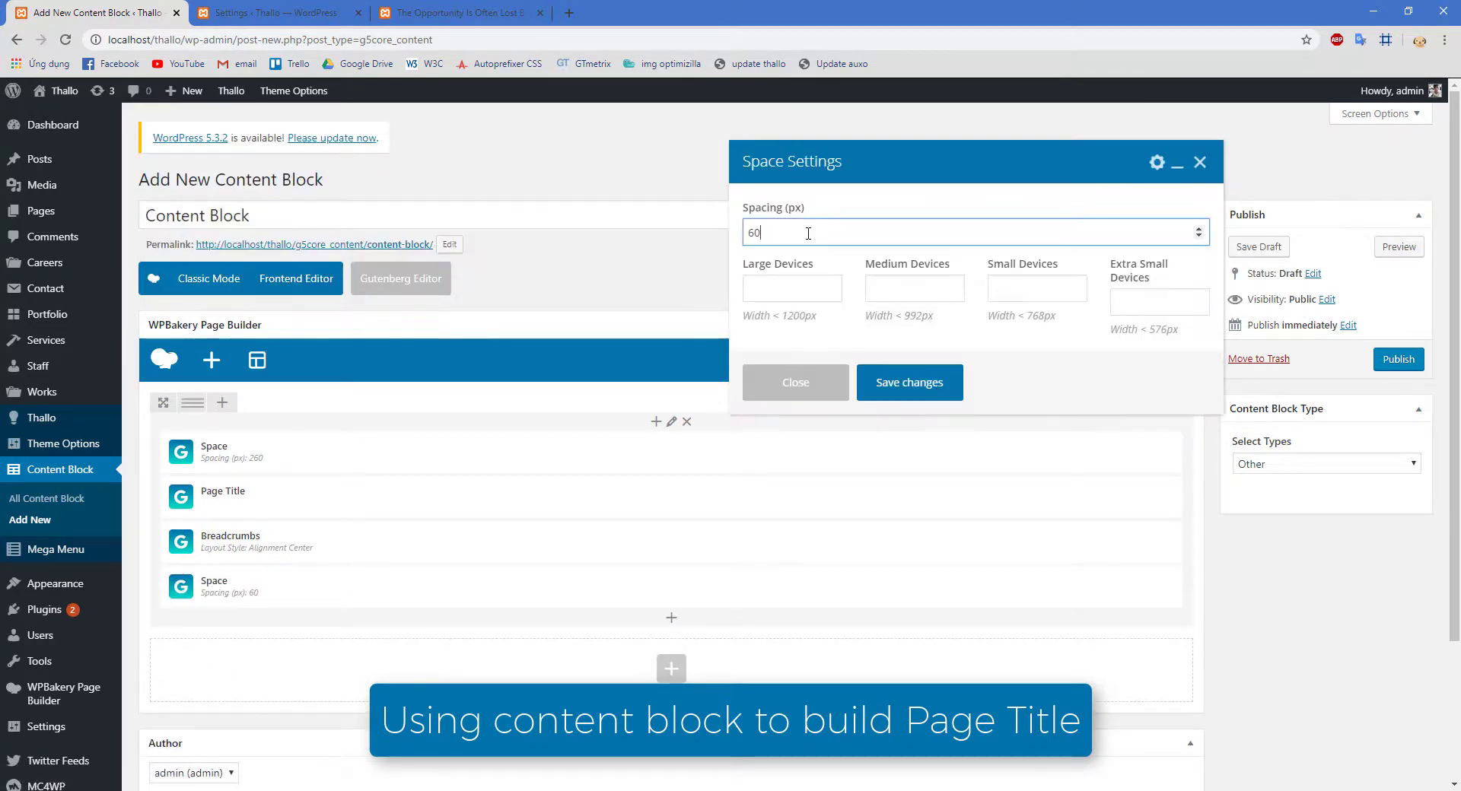
pyautogui.click(910, 384)
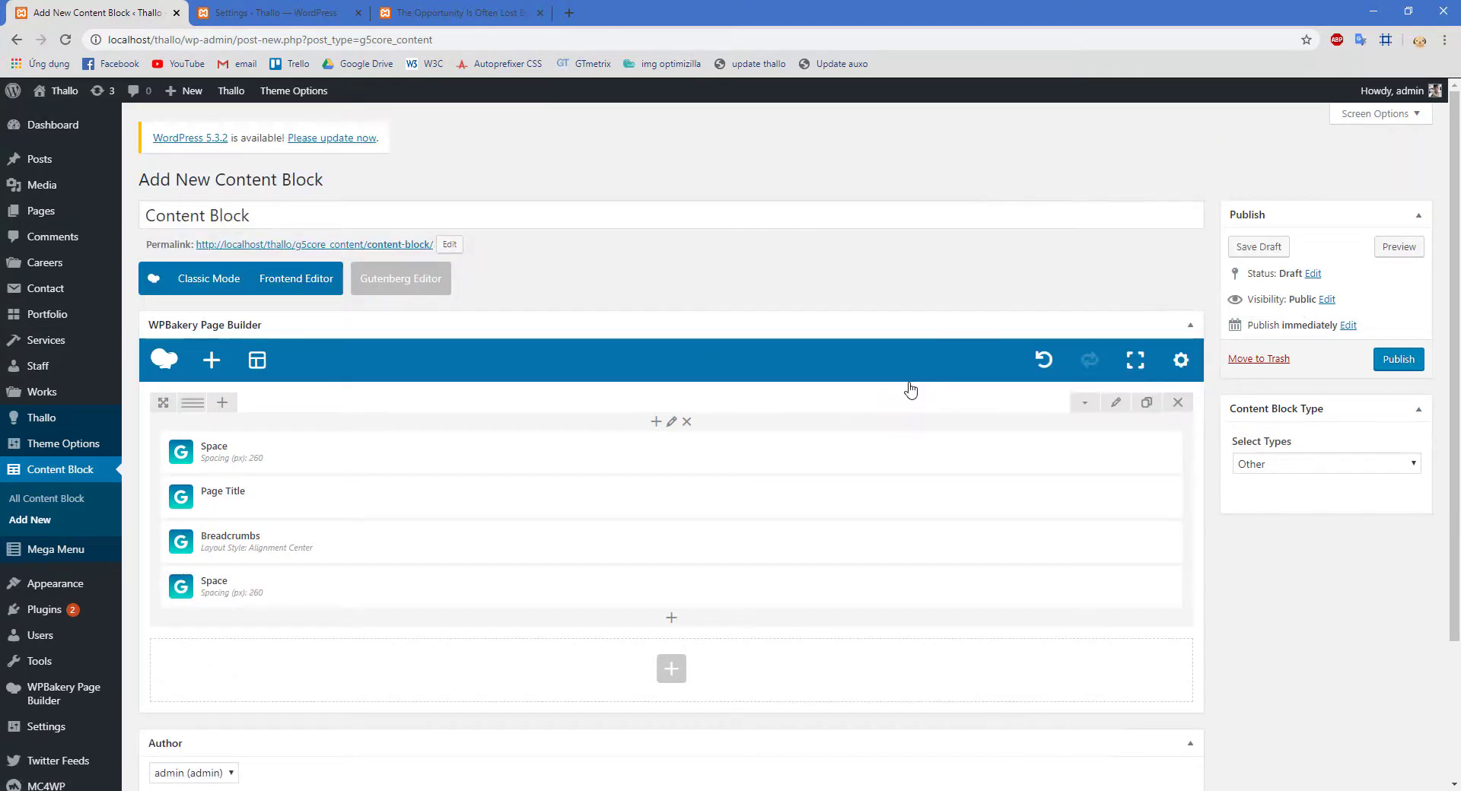
# - Set the content block type to Page Title and publish the block
pyautogui.click(1414, 466)
pyautogui.click(1336, 481)
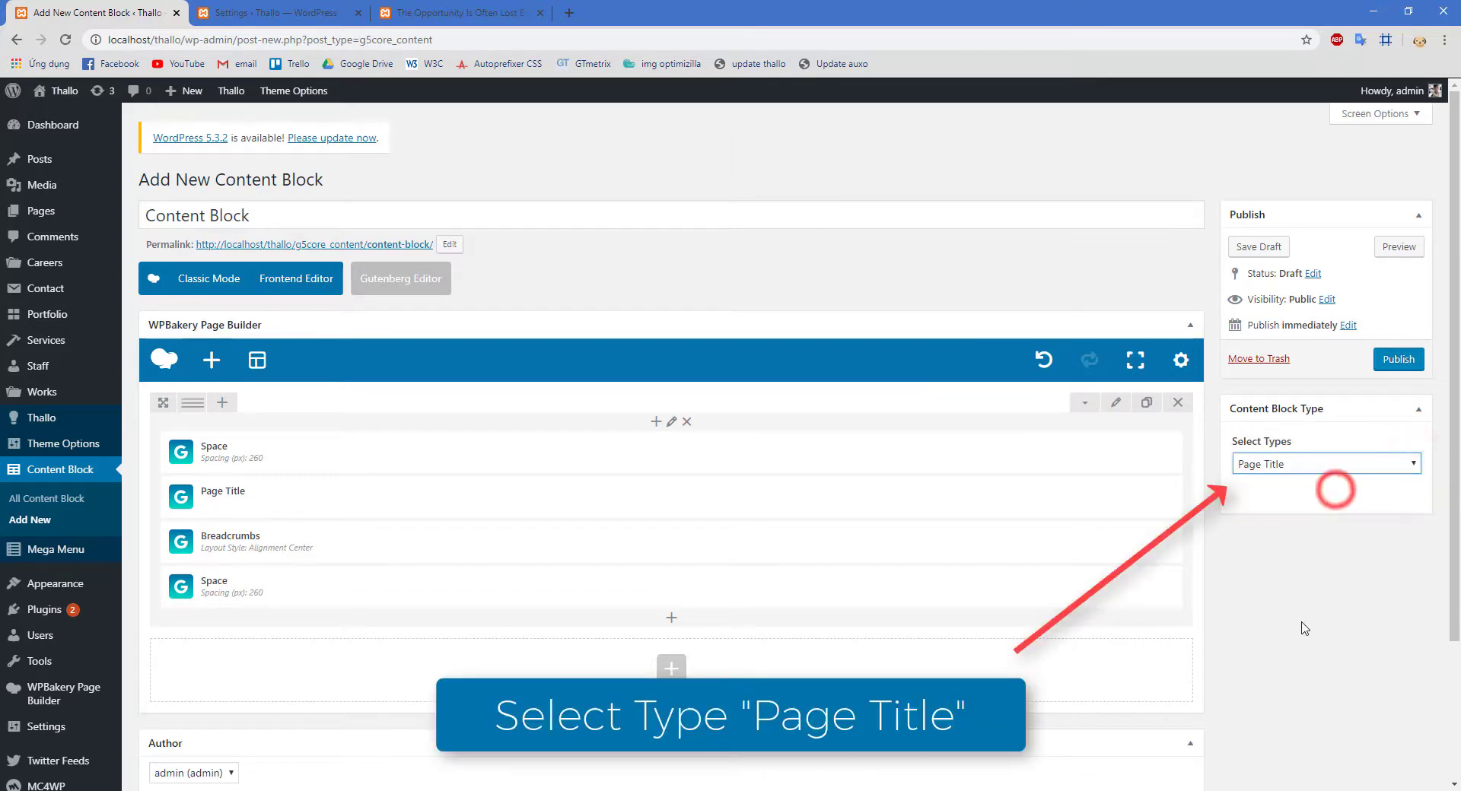
pyautogui.click(1397, 361)
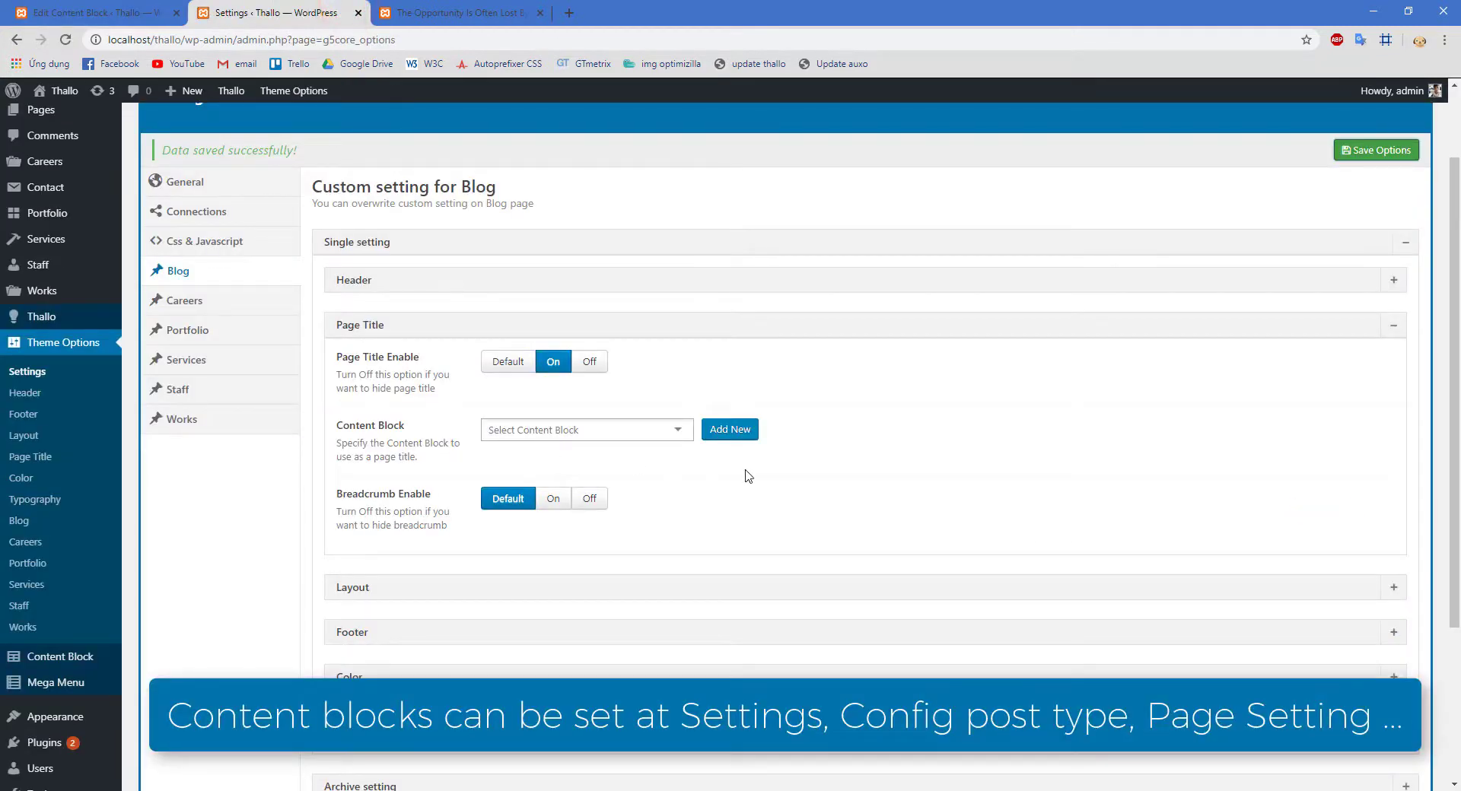
# - In the reloaded theme settings, assign "Content Block" as the page title for single Blog posts and save the options
pyautogui.press('F5')
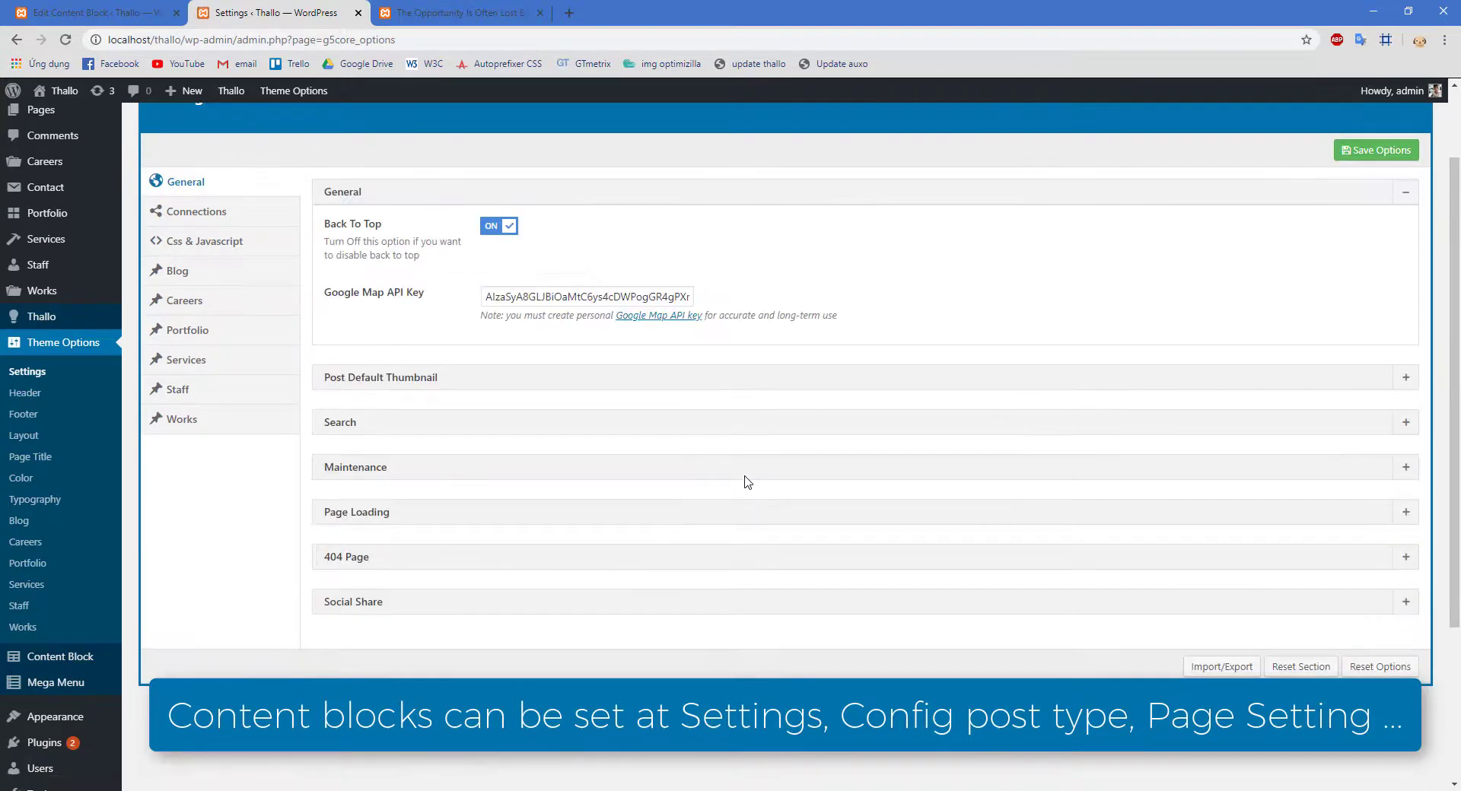
pyautogui.click(185, 270)
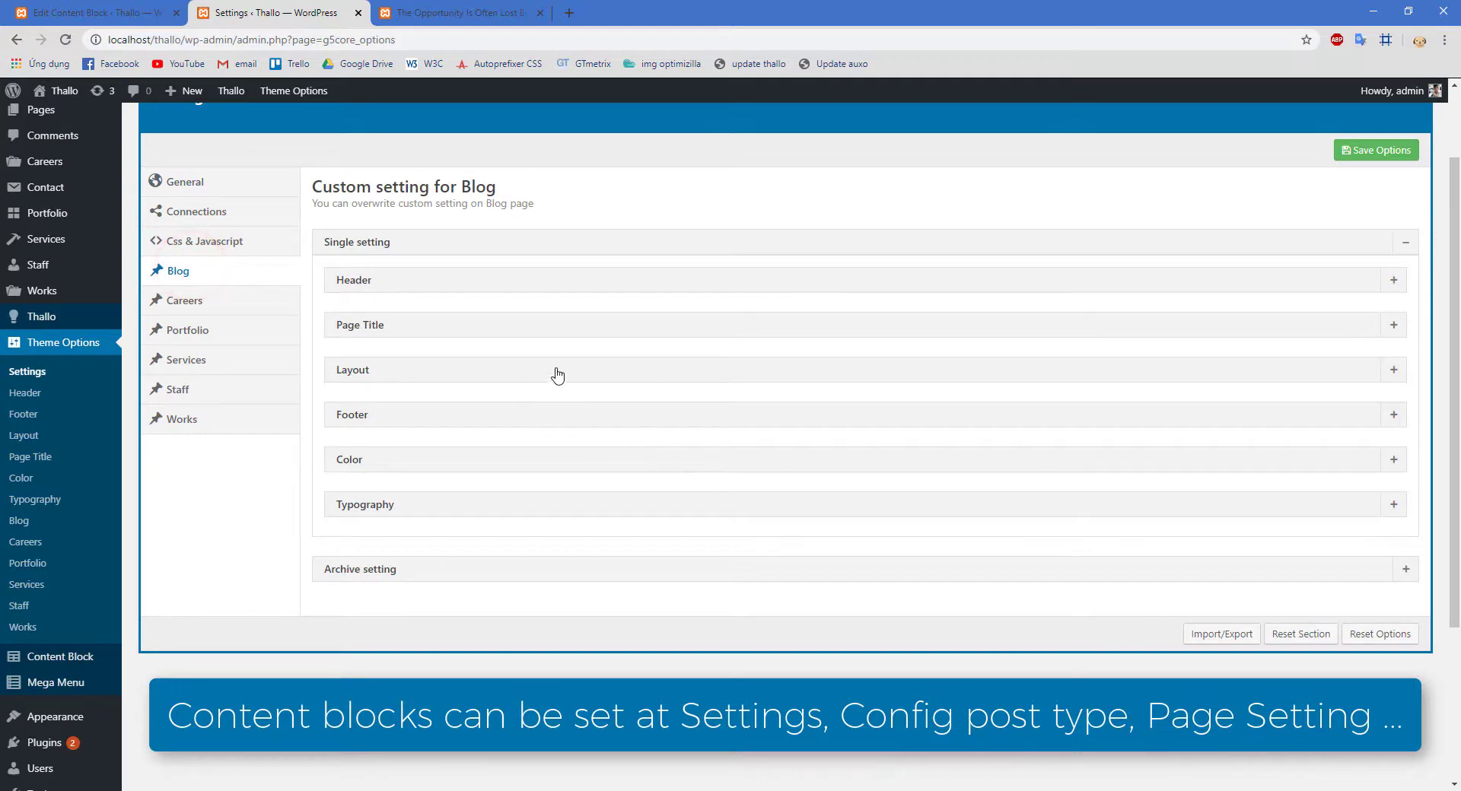
pyautogui.click(539, 328)
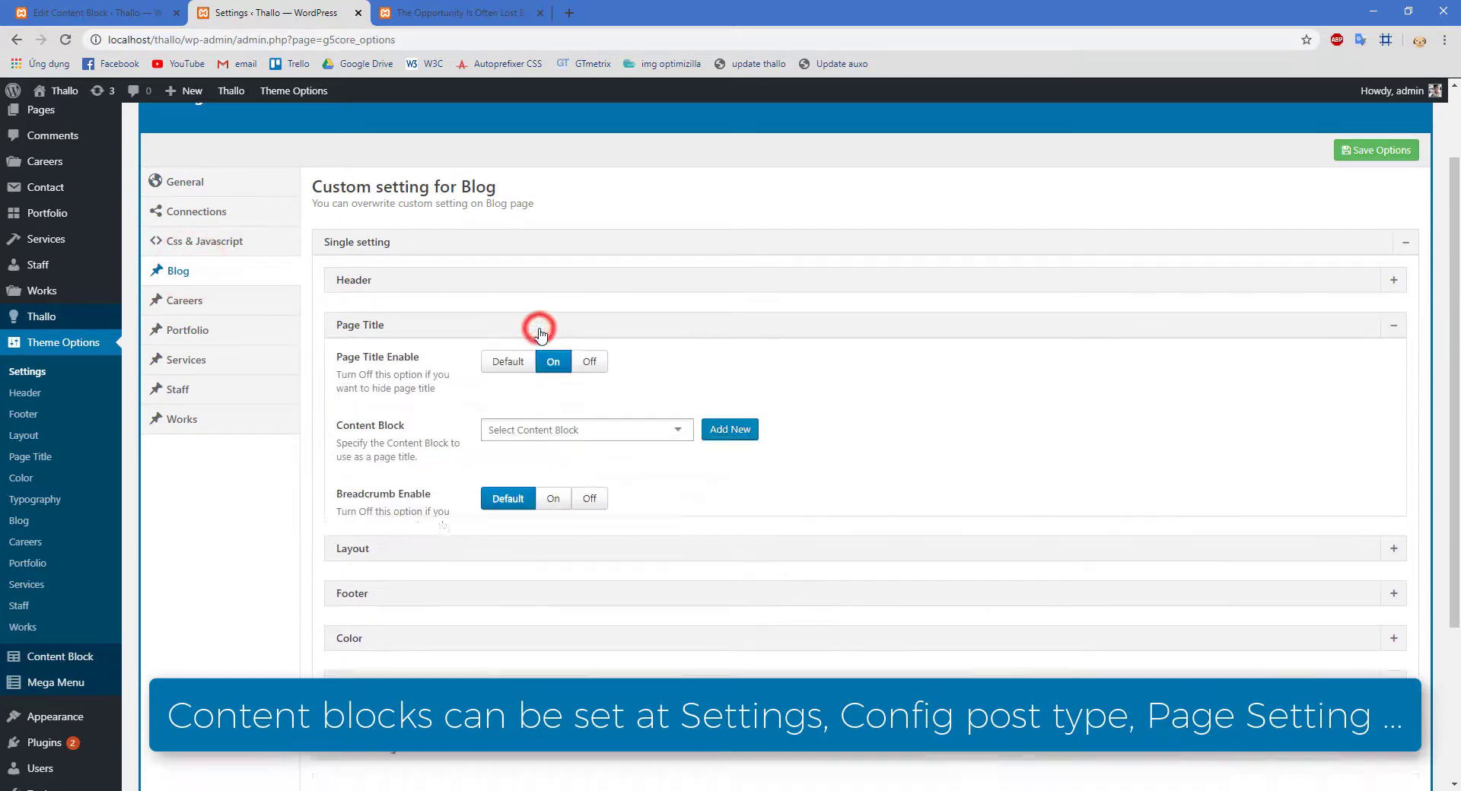
pyautogui.click(676, 430)
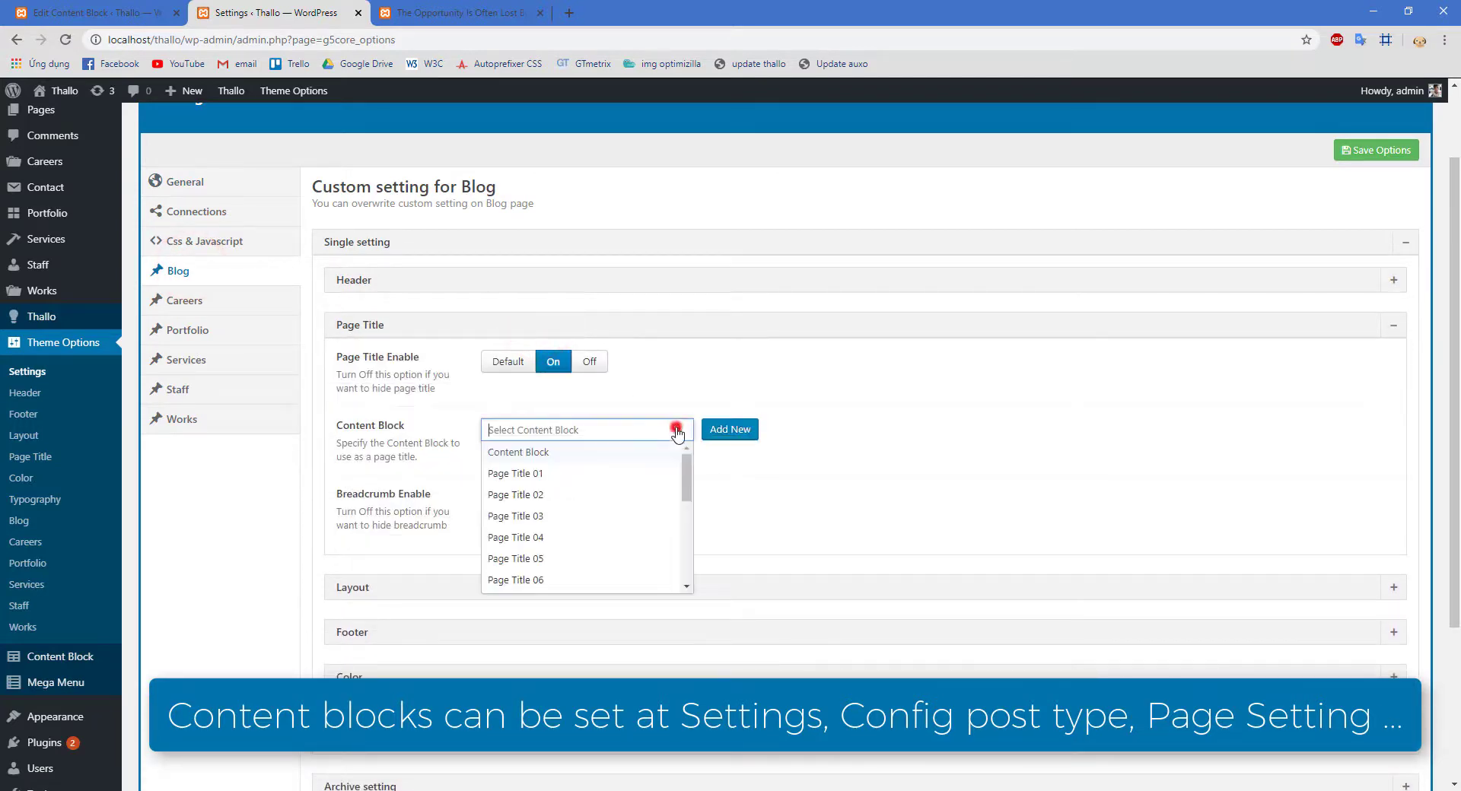
pyautogui.click(547, 454)
pyautogui.click(1359, 150)
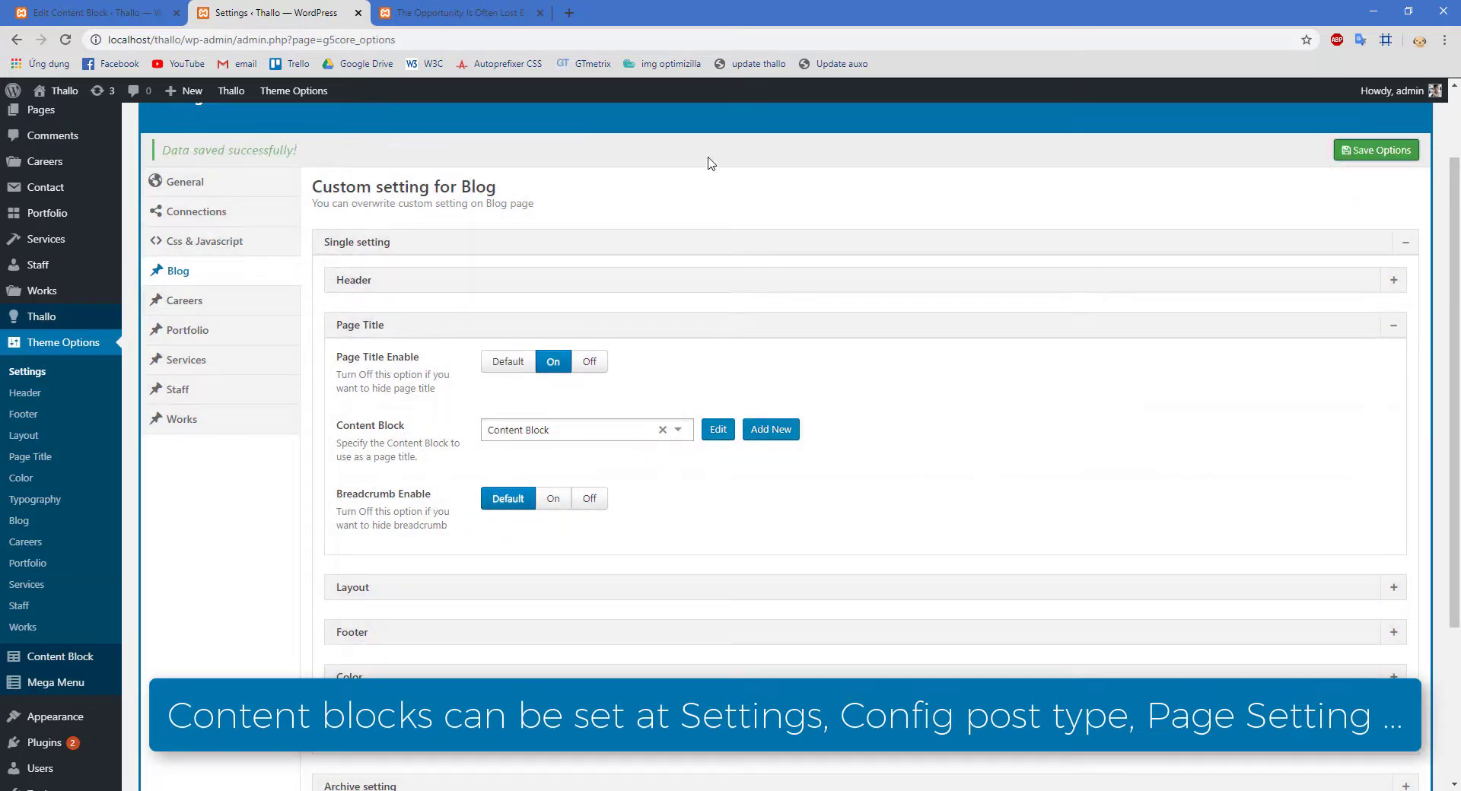
# - Reload the blog post page to check its page title area
pyautogui.click(430, 12)
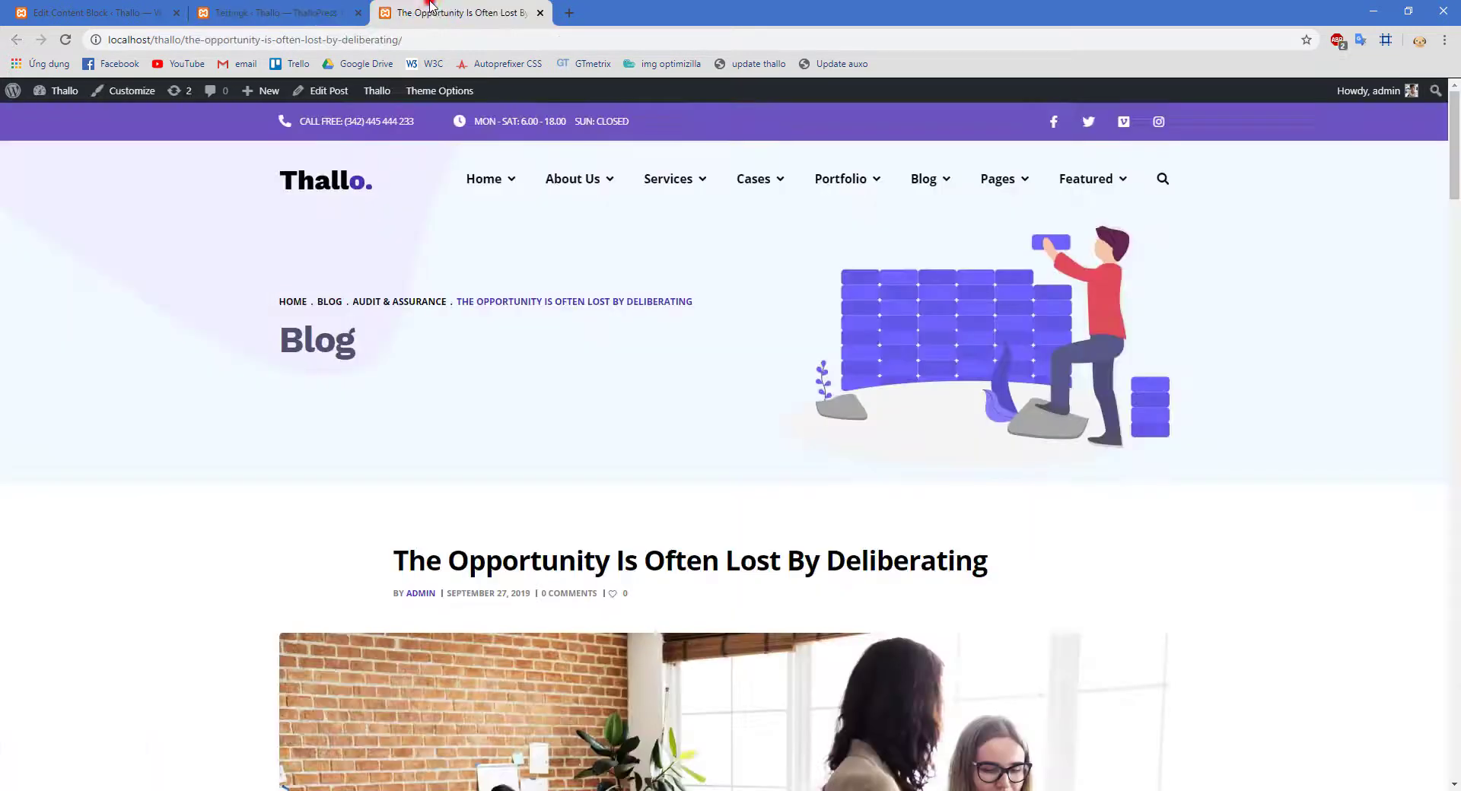
pyautogui.press('F5')
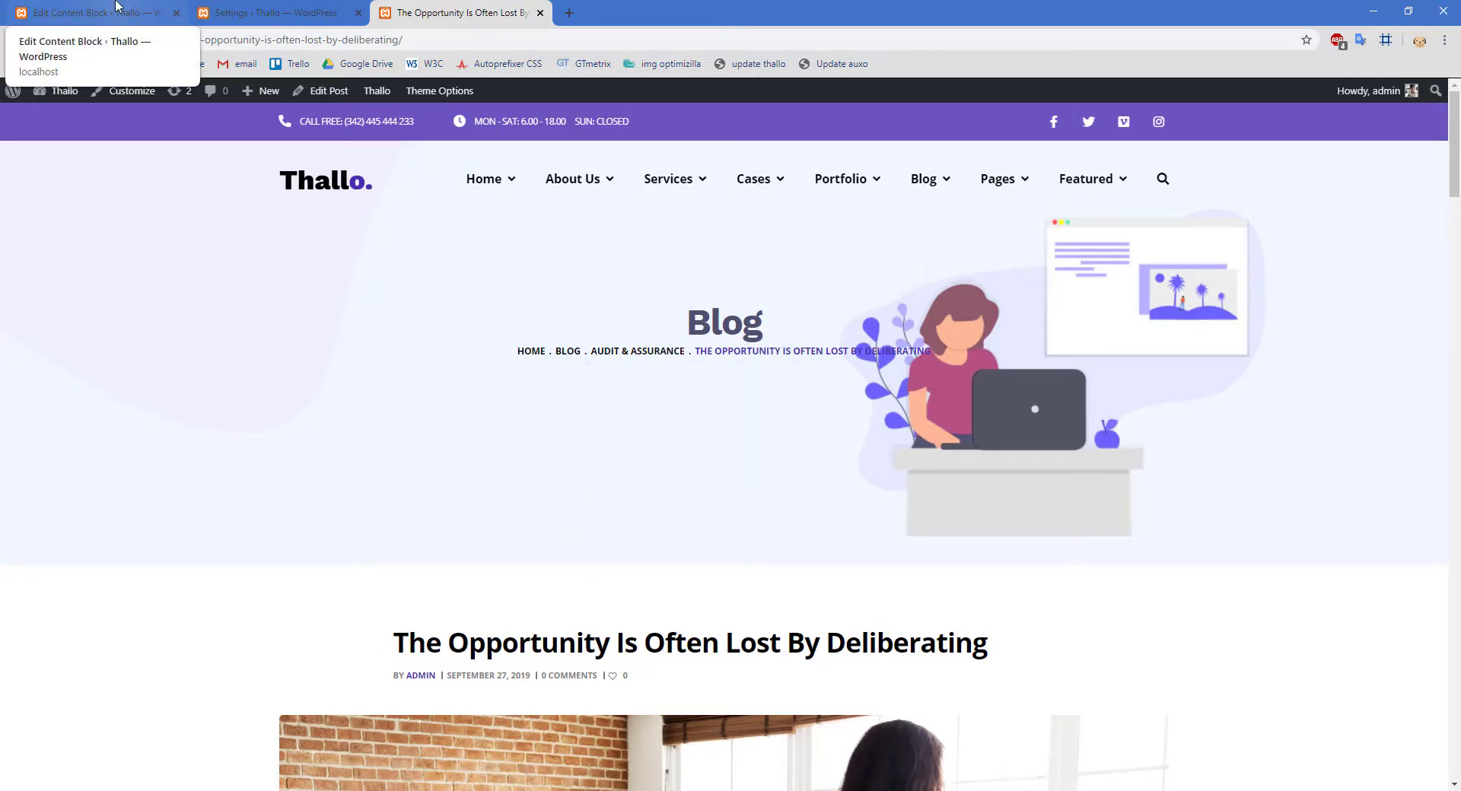
# - Delete the Page Title and Breadcrumbs elements from the content block
pyautogui.click(116, 9)
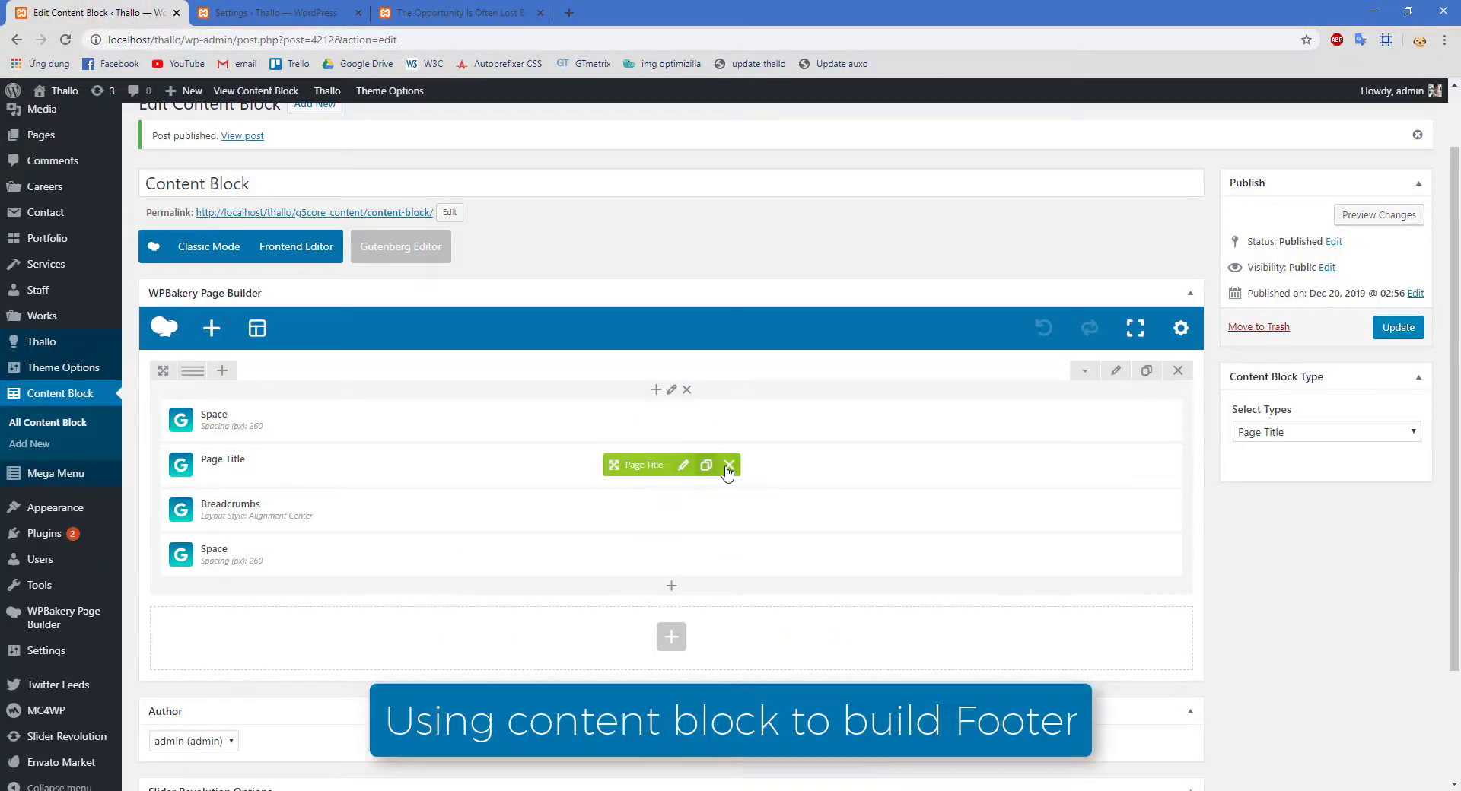
pyautogui.click(728, 467)
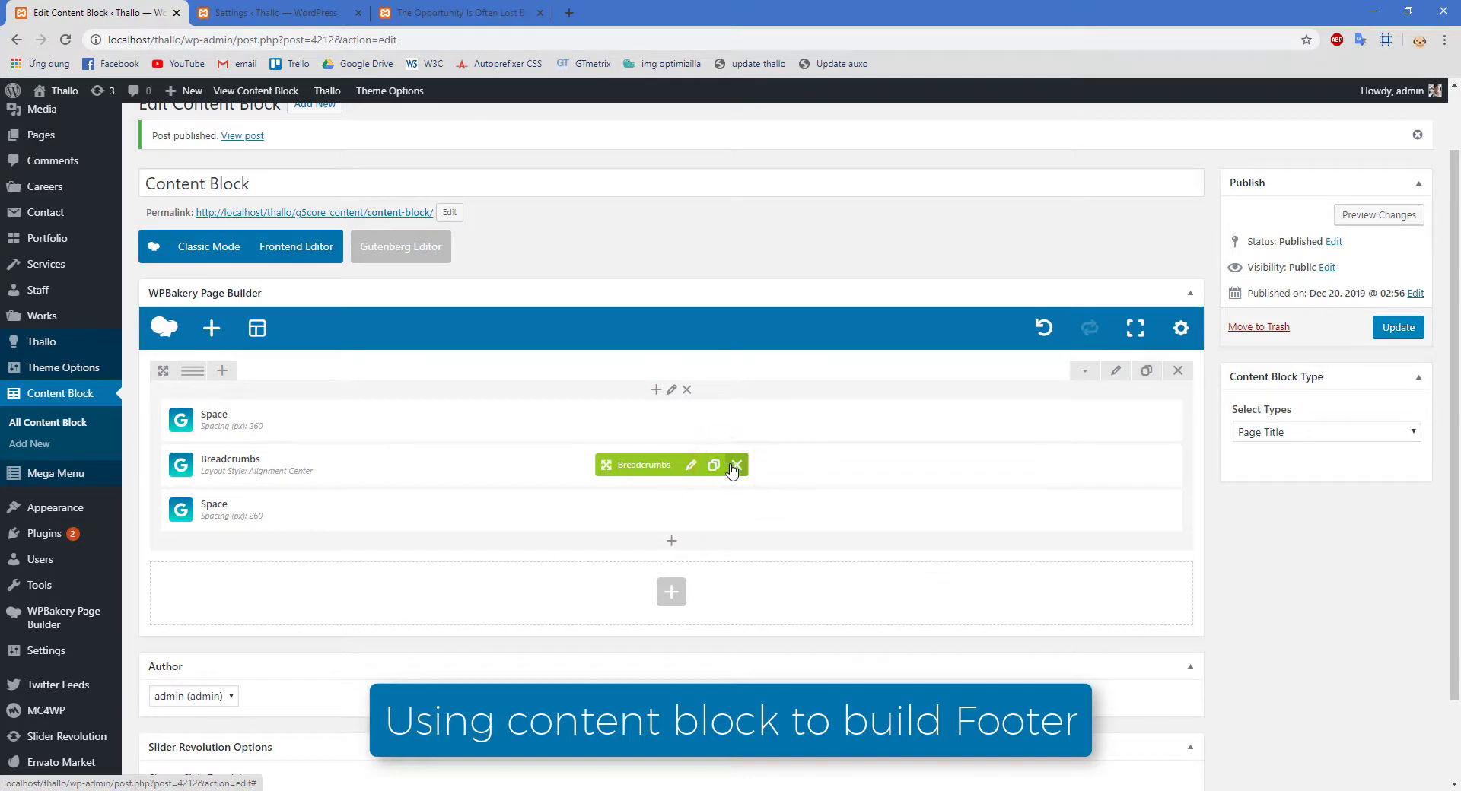
pyautogui.click(730, 466)
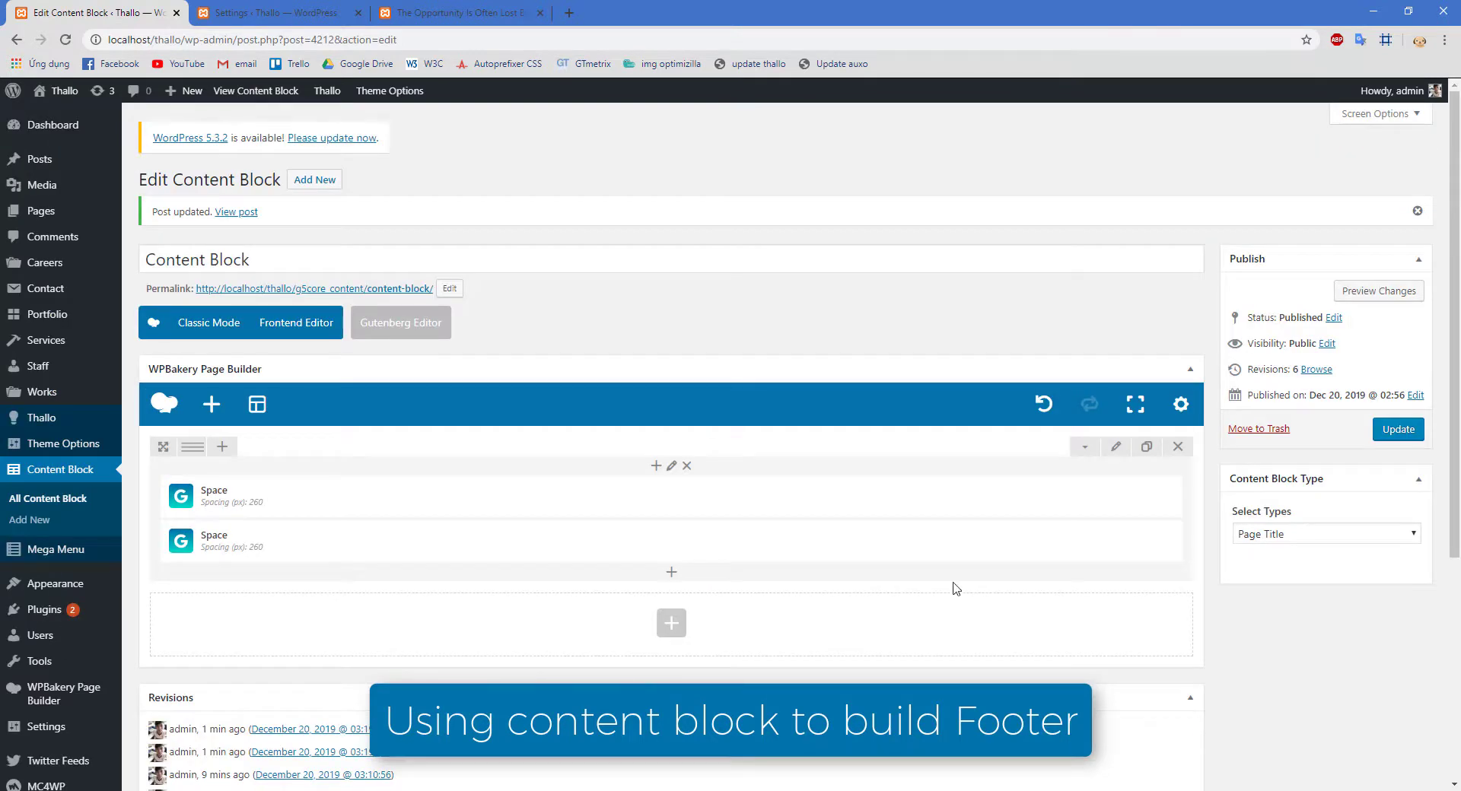
# - Set the spacing of both remaining Space elements to 100 px
pyautogui.click(672, 496)
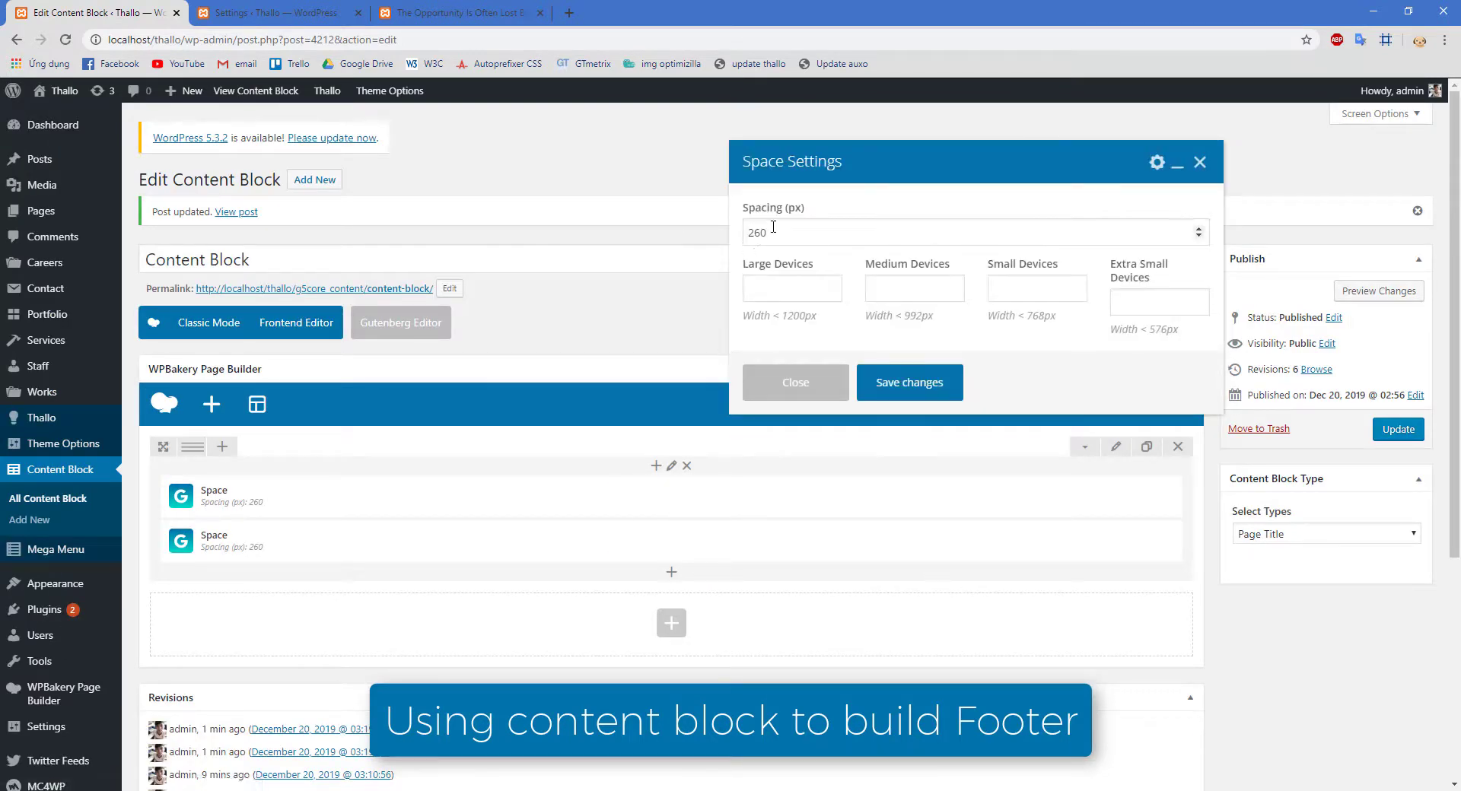
pyautogui.click(774, 227)
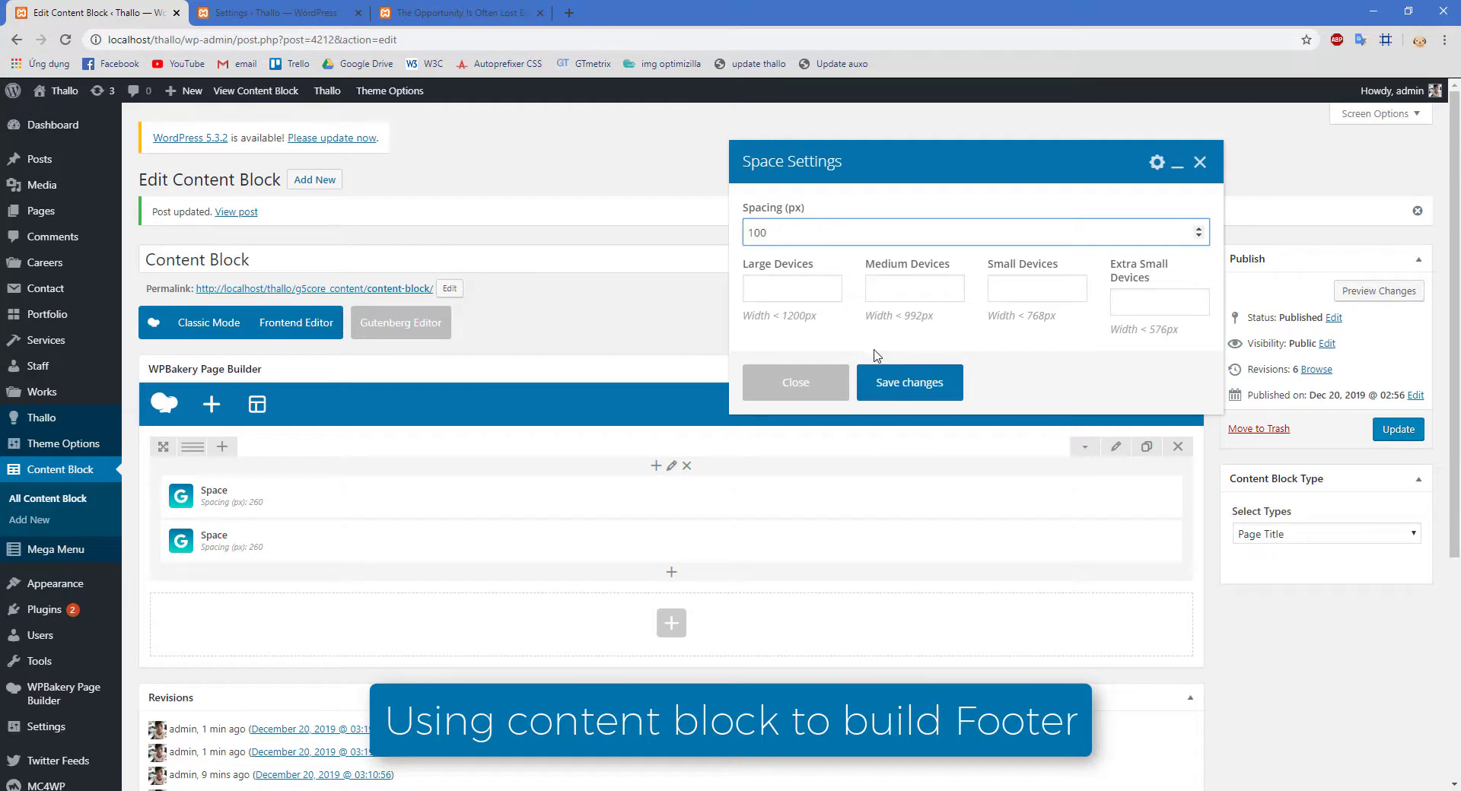
pyautogui.click(898, 381)
pyautogui.click(672, 545)
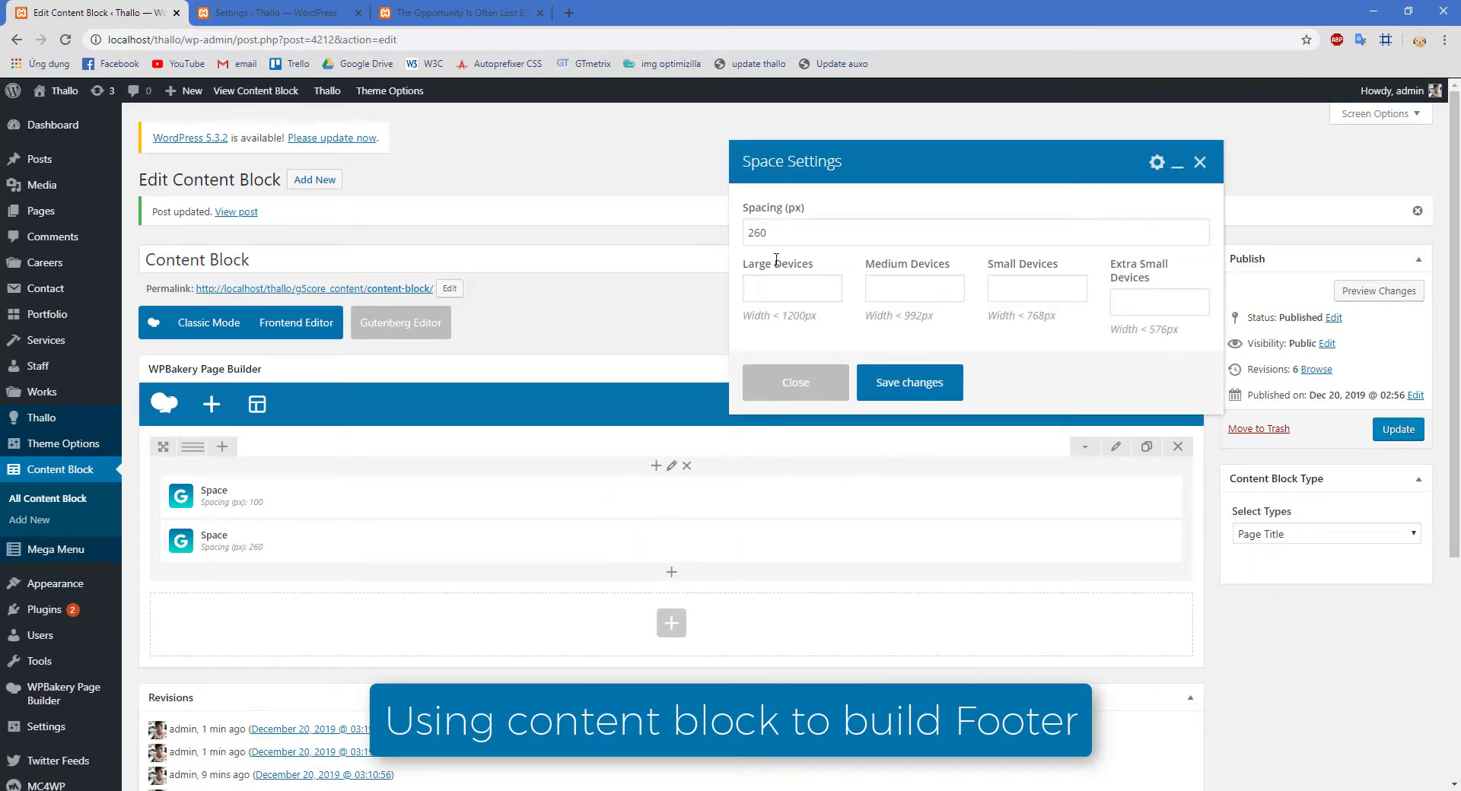
pyautogui.moveTo(770, 232); pyautogui.dragTo(597, 242)
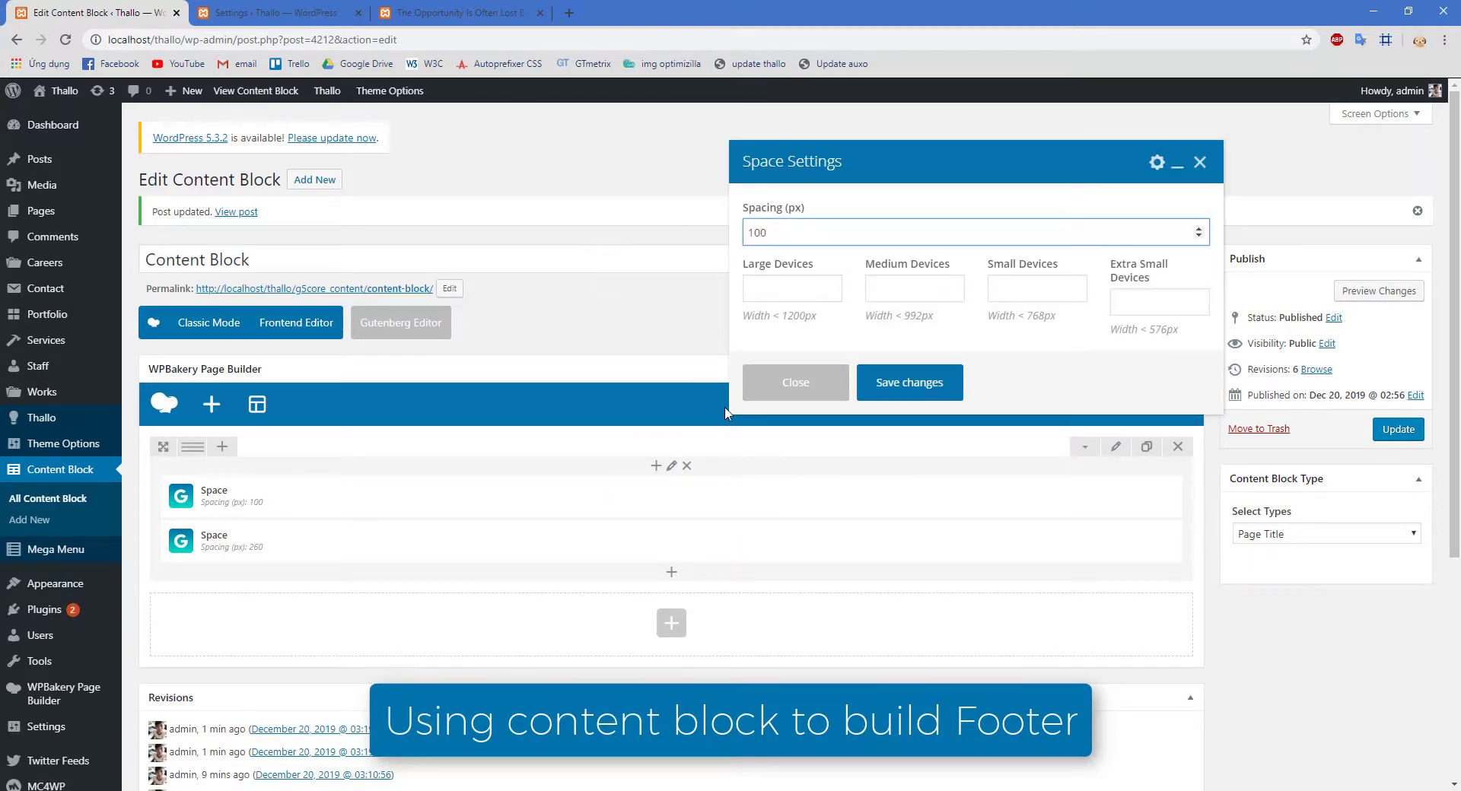
pyautogui.write('100')
pyautogui.click(908, 377)
# - Add a List element to the row with layout Style 03 and centered text alignment
pyautogui.click(671, 572)
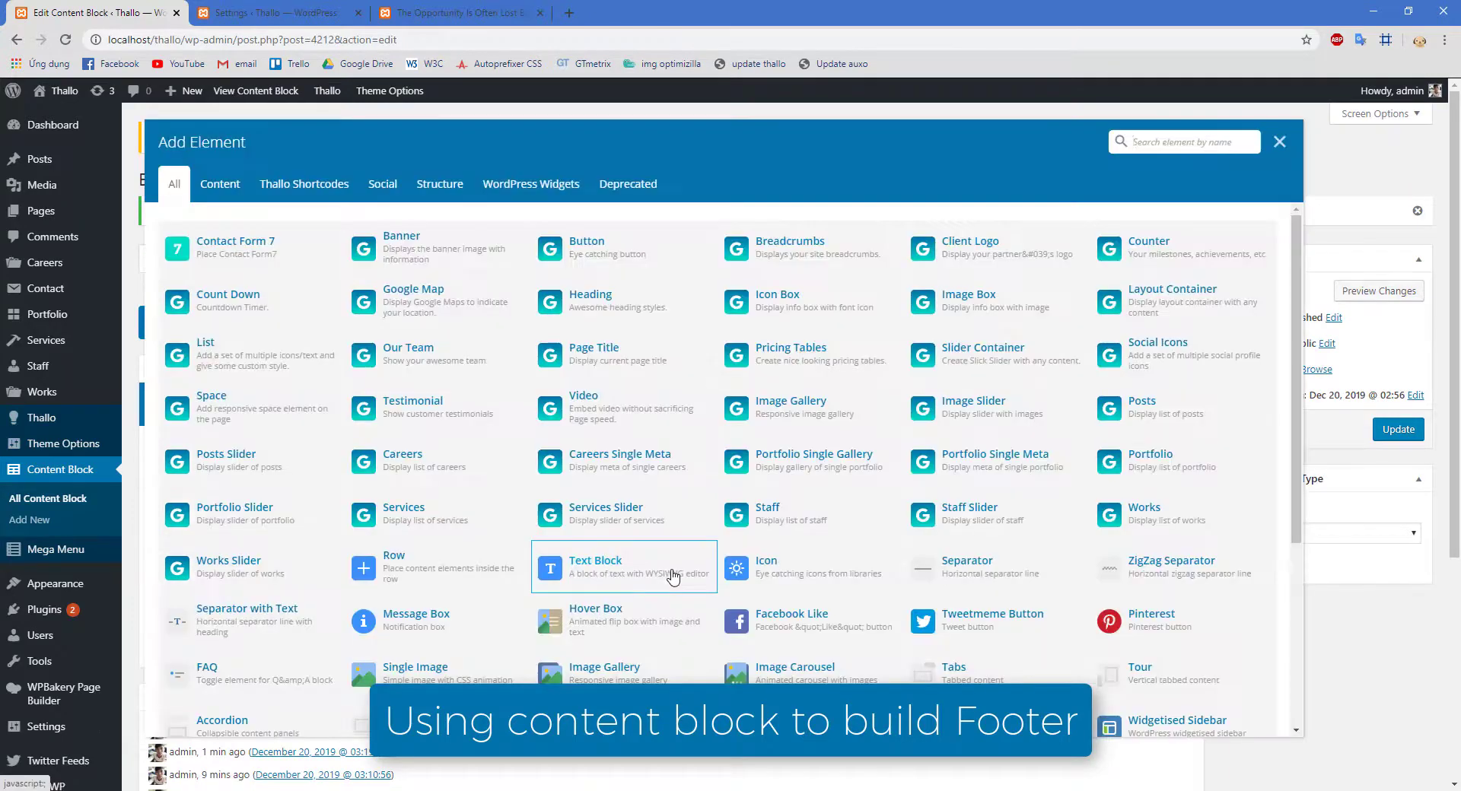
pyautogui.write('list')
pyautogui.click(207, 254)
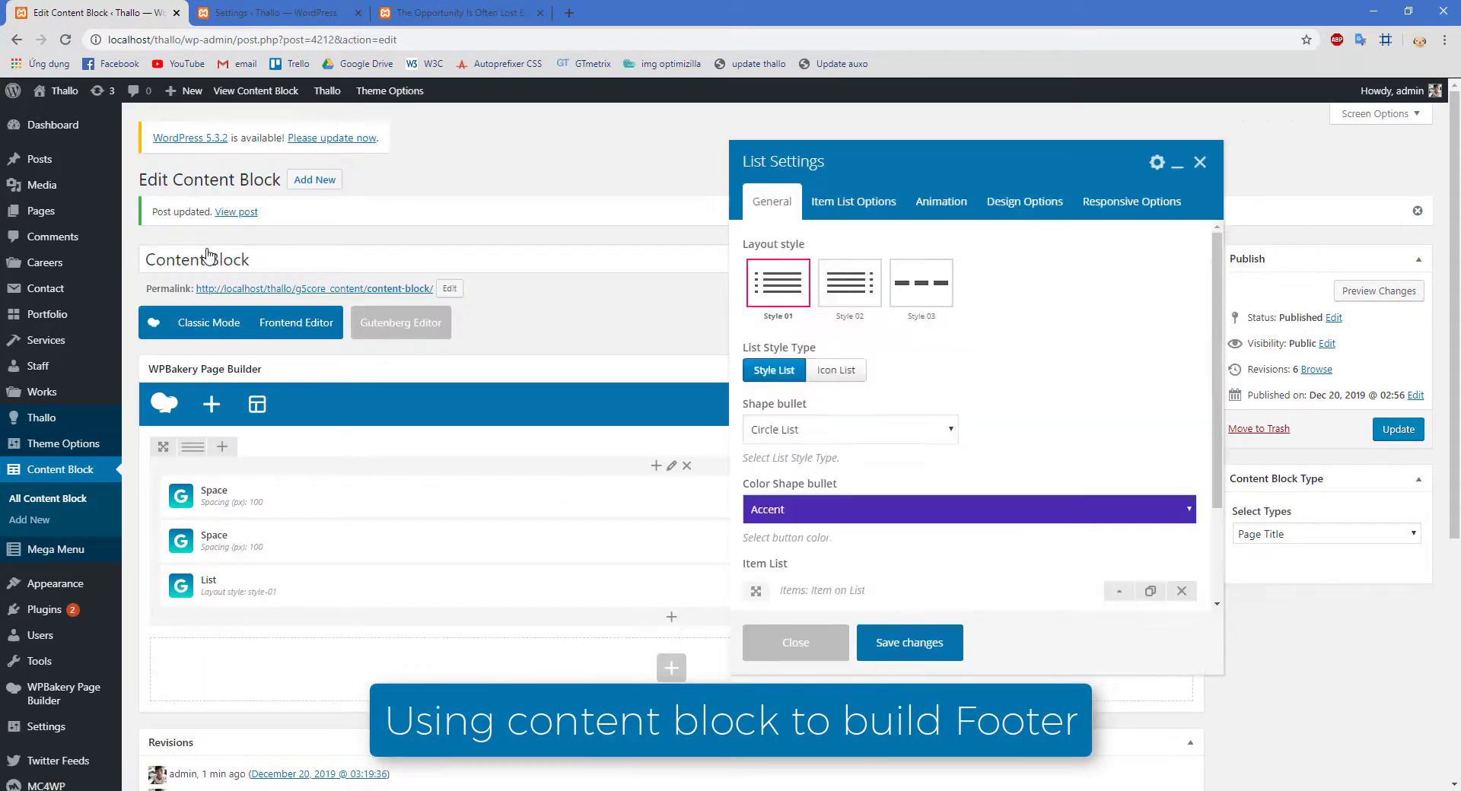
pyautogui.click(917, 303)
pyautogui.click(833, 374)
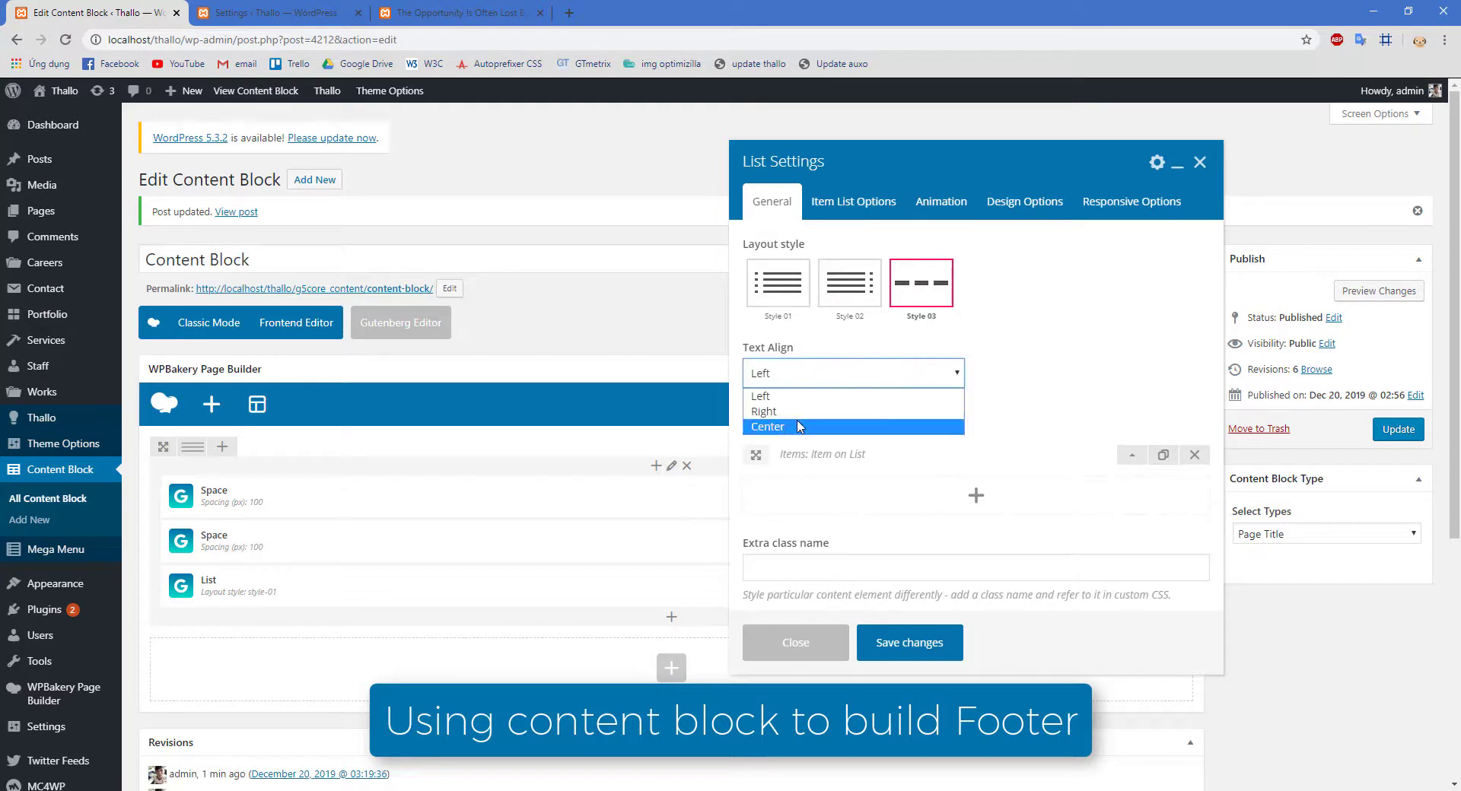
pyautogui.click(813, 426)
# - Rename the first item of the list to "Privacy Policy" and set its link
pyautogui.click(1119, 455)
pyautogui.click(848, 503)
pyautogui.hotkey('ctrl', 'a')
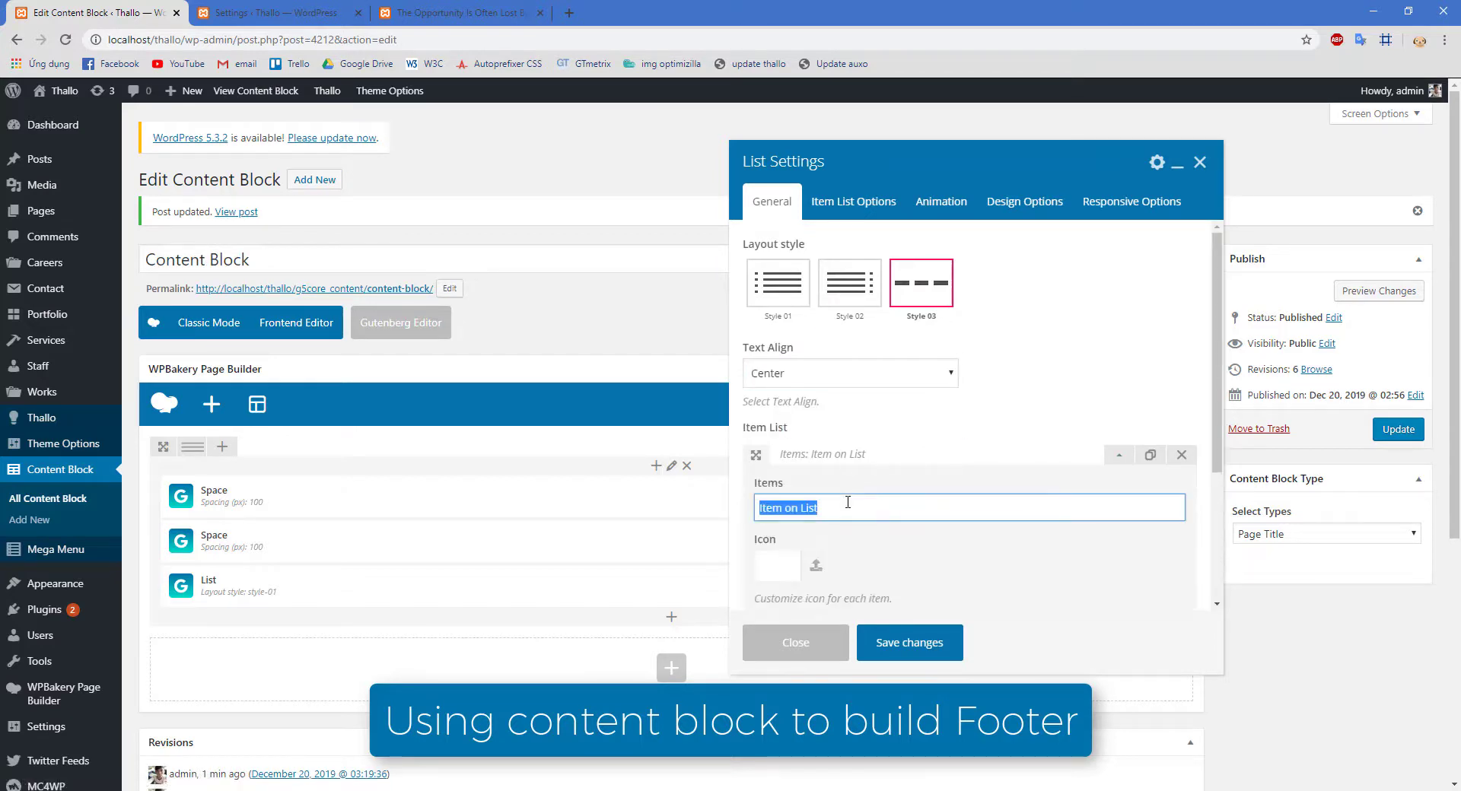
pyautogui.write('Privacy Poli')
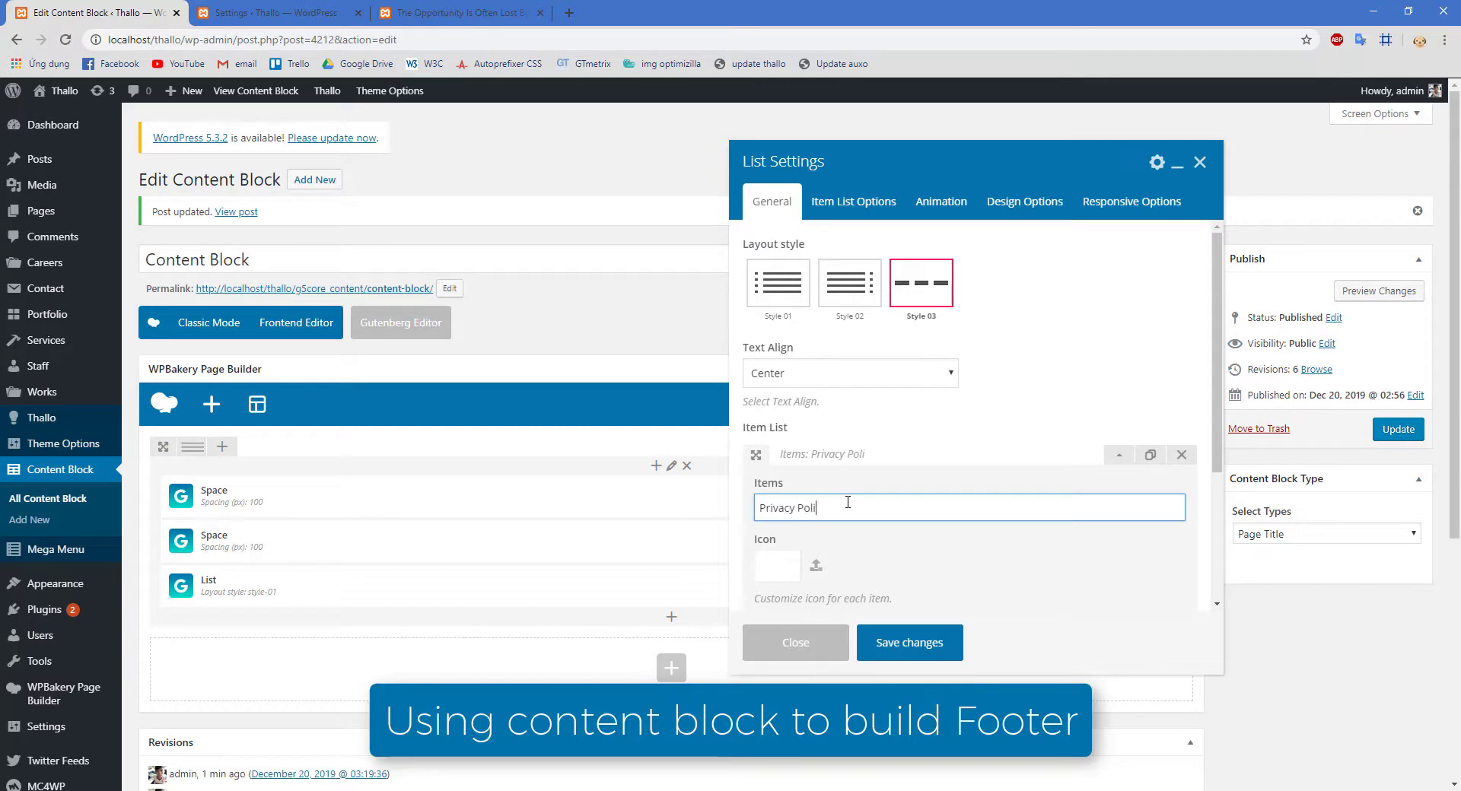
pyautogui.write('cy')
pyautogui.scroll(-2, 848, 502)
pyautogui.click(788, 495)
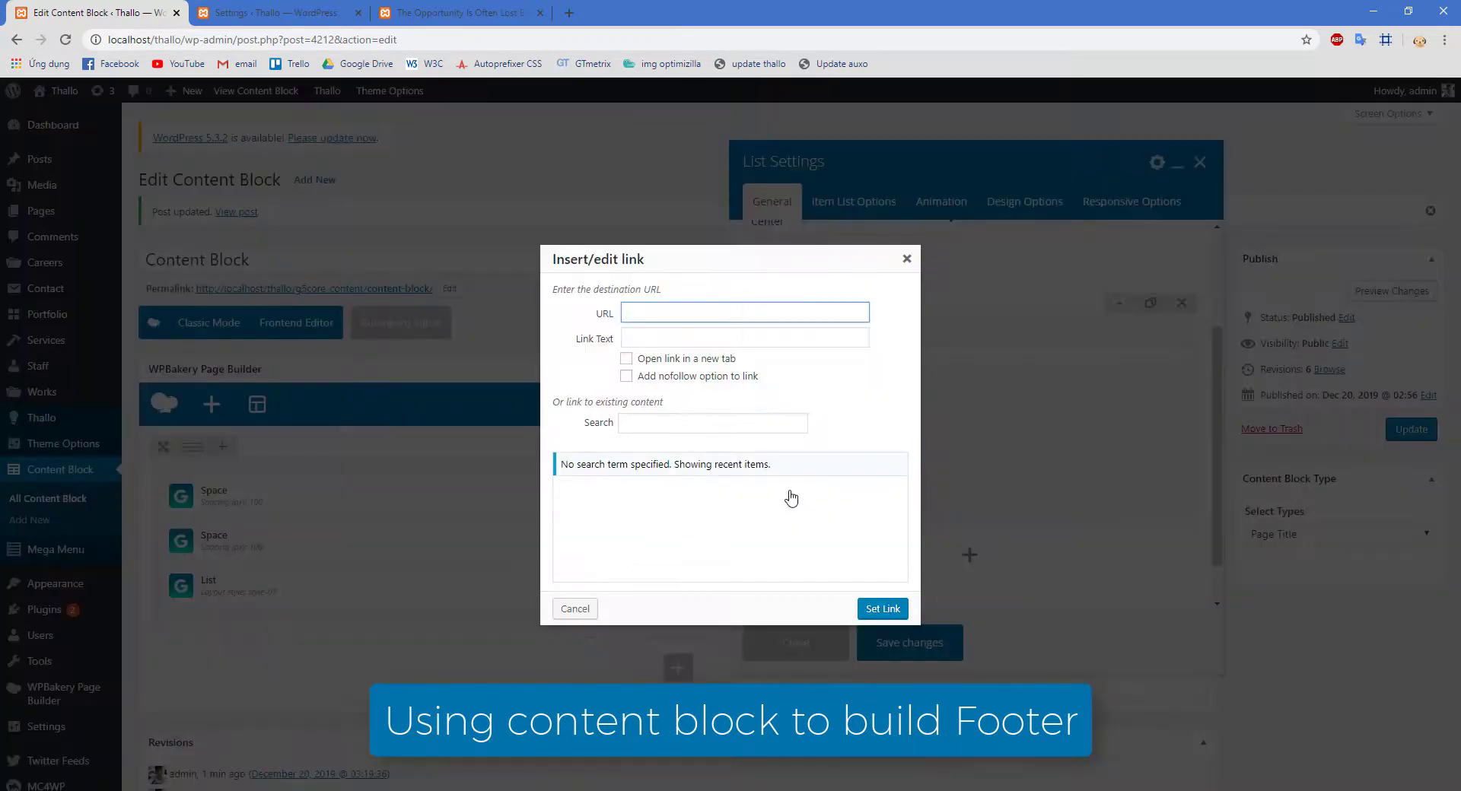
pyautogui.click(871, 609)
# - Add a second list item named "Terms and Conditions" with the link URL #
pyautogui.scroll(5, 913, 403)
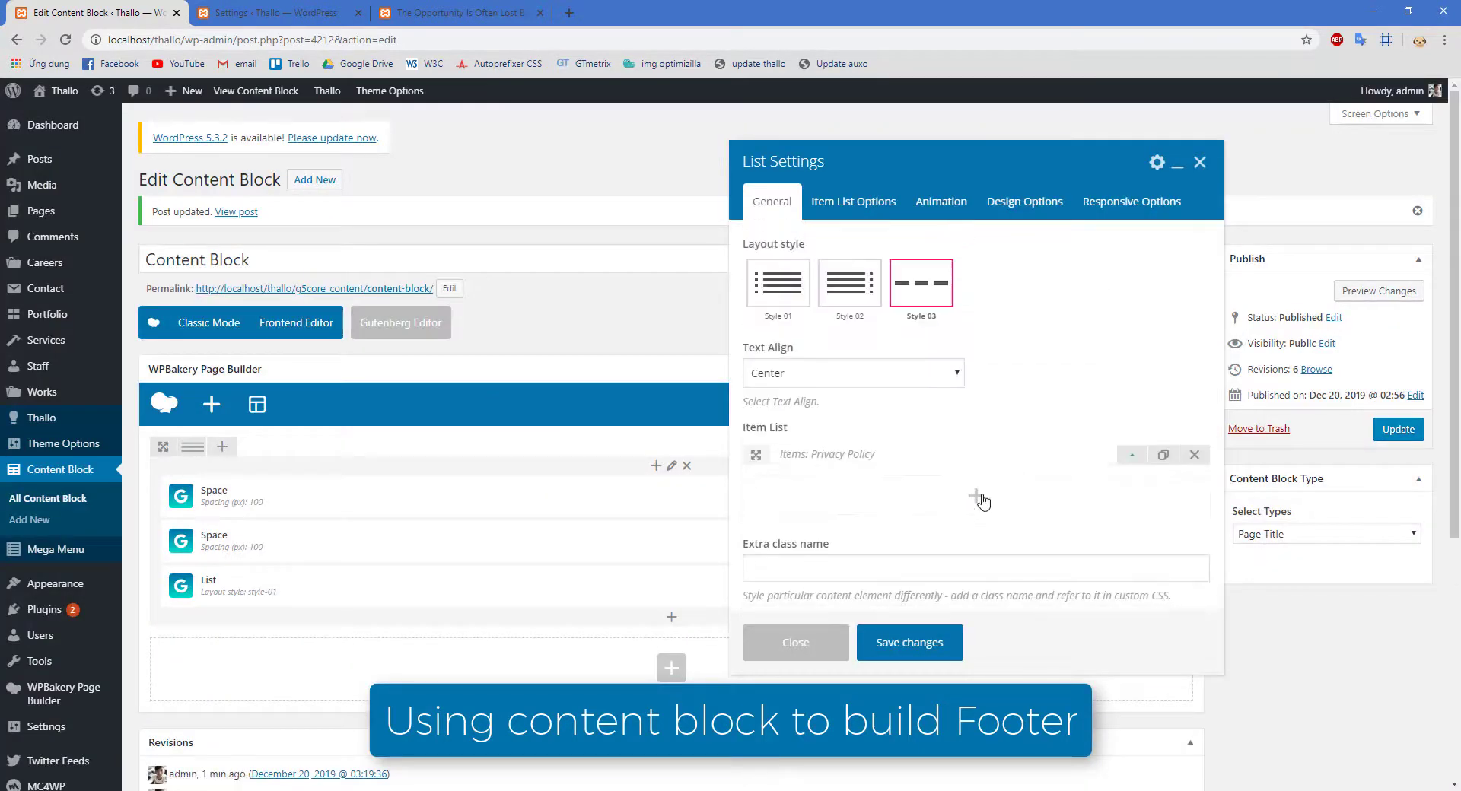
pyautogui.click(1121, 487)
pyautogui.tripleClick(896, 536)
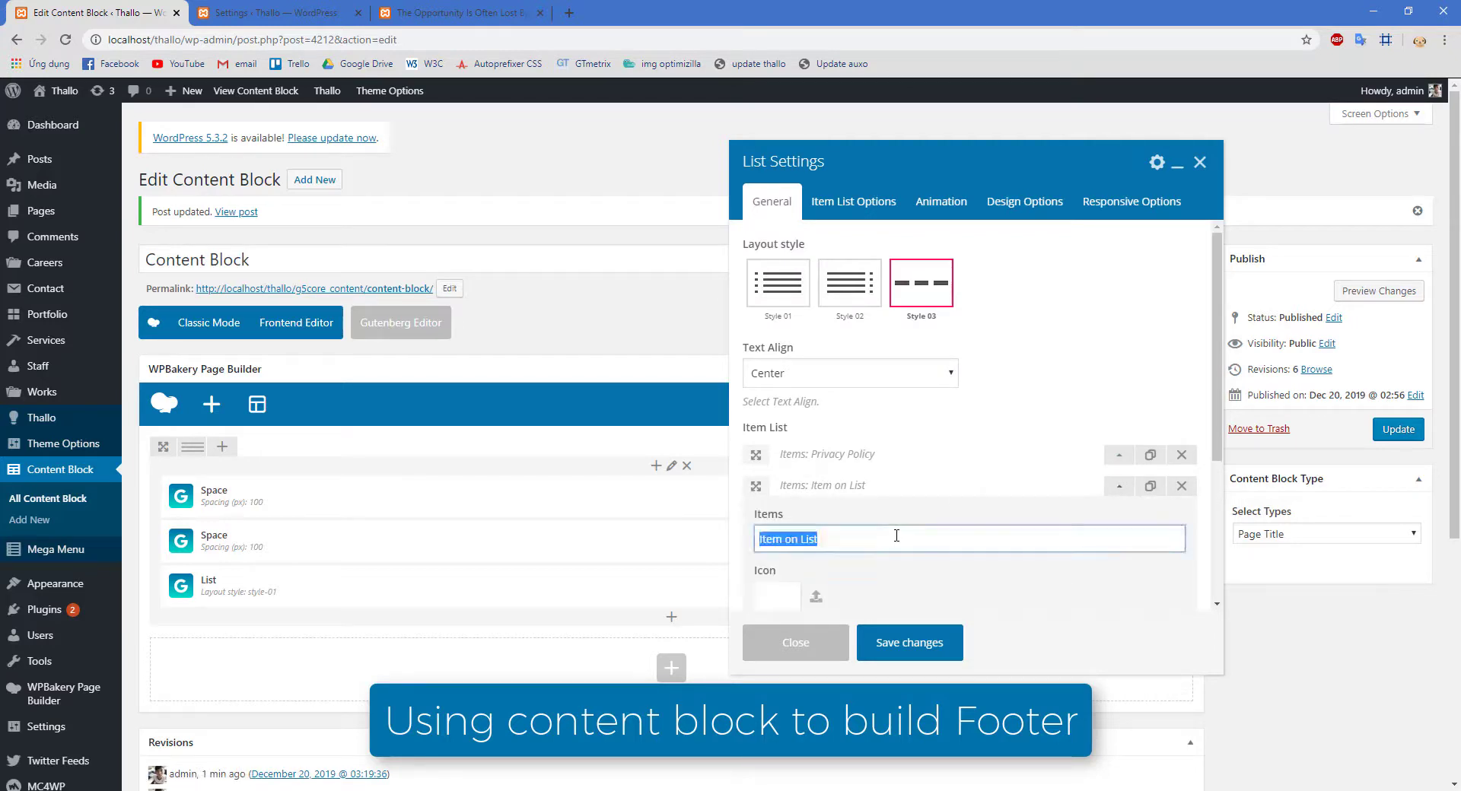
pyautogui.write('Terms and')
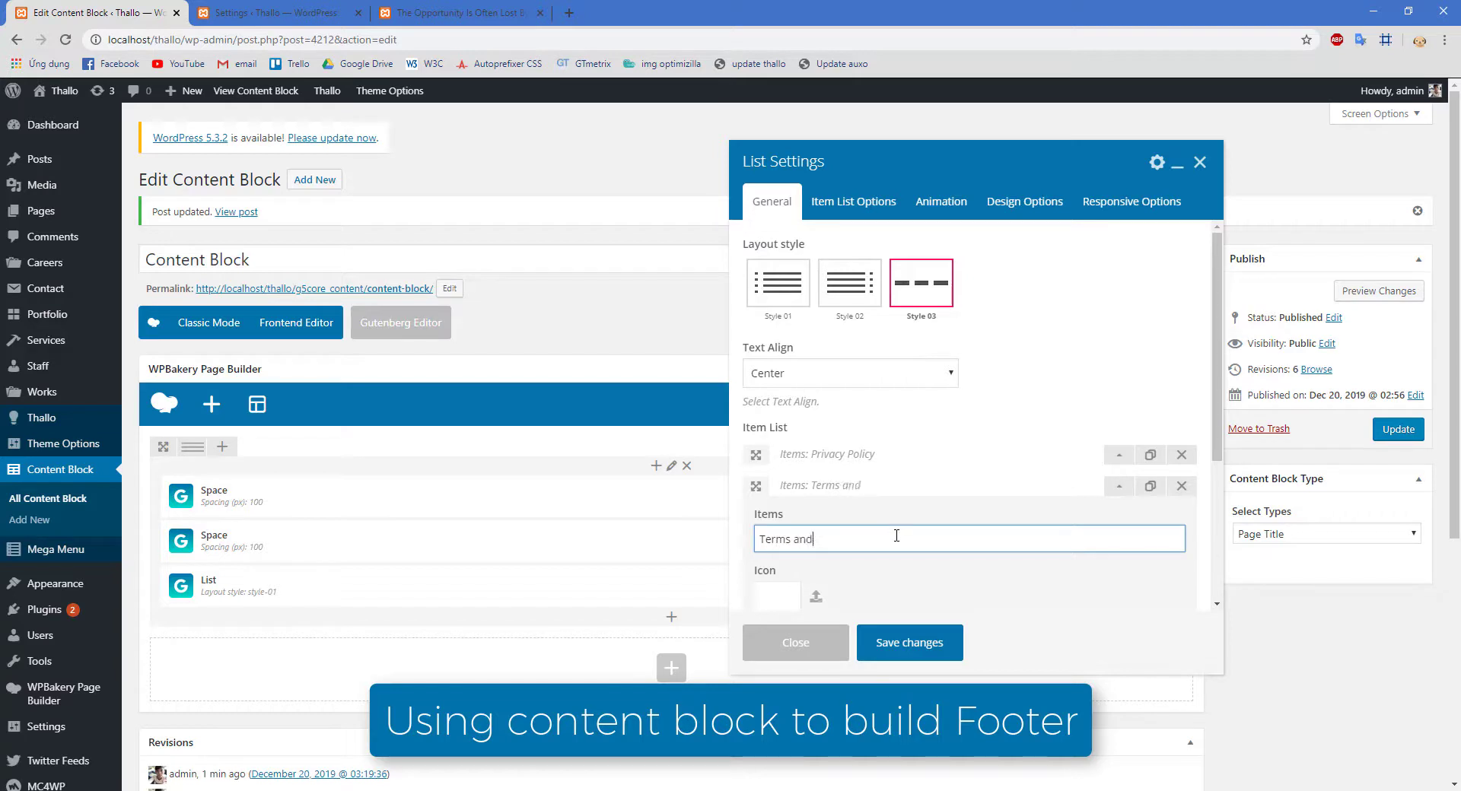
pyautogui.write(' Conditions')
pyautogui.scroll(-2, 897, 535)
pyautogui.click(786, 525)
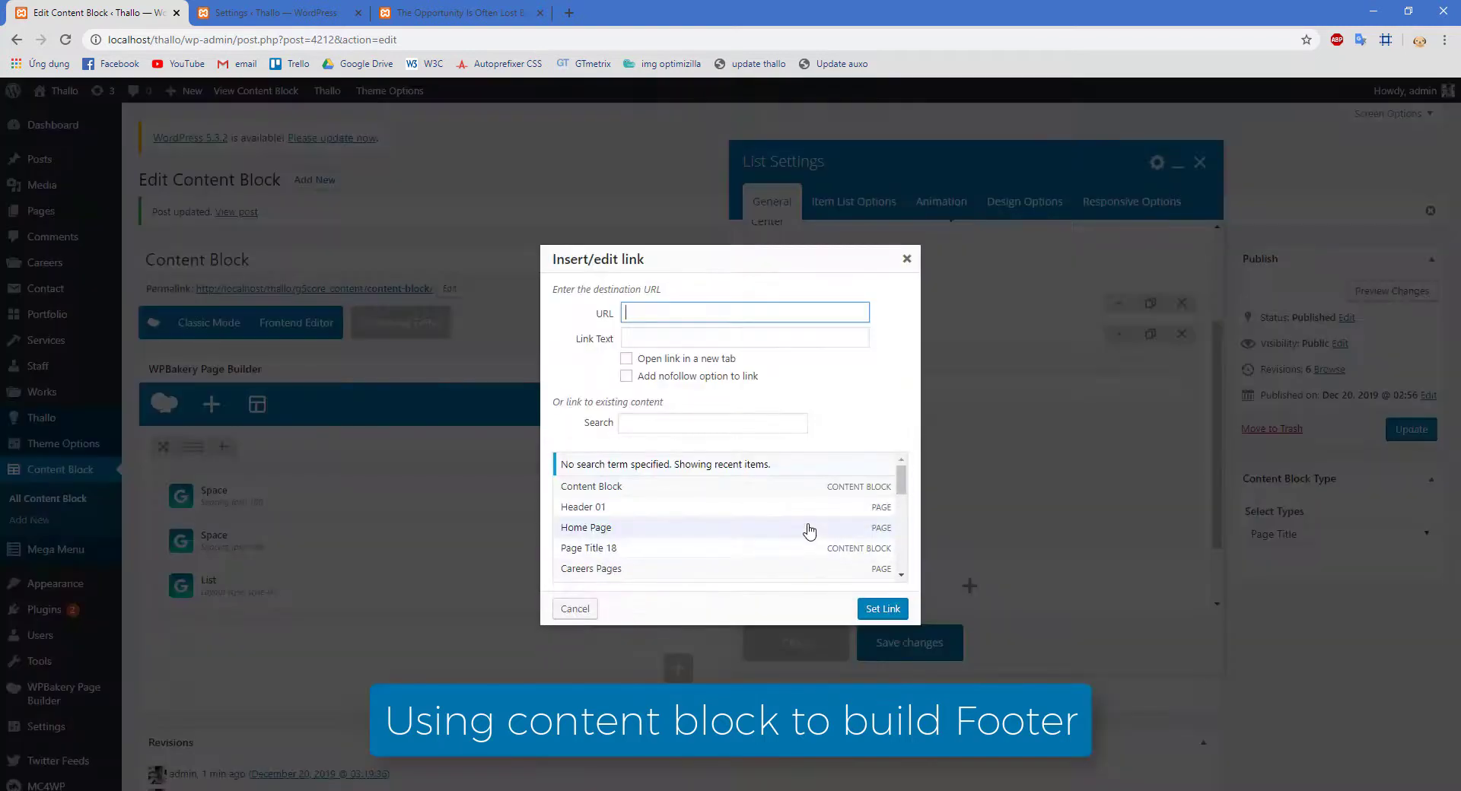
pyautogui.write('#')
pyautogui.click(881, 609)
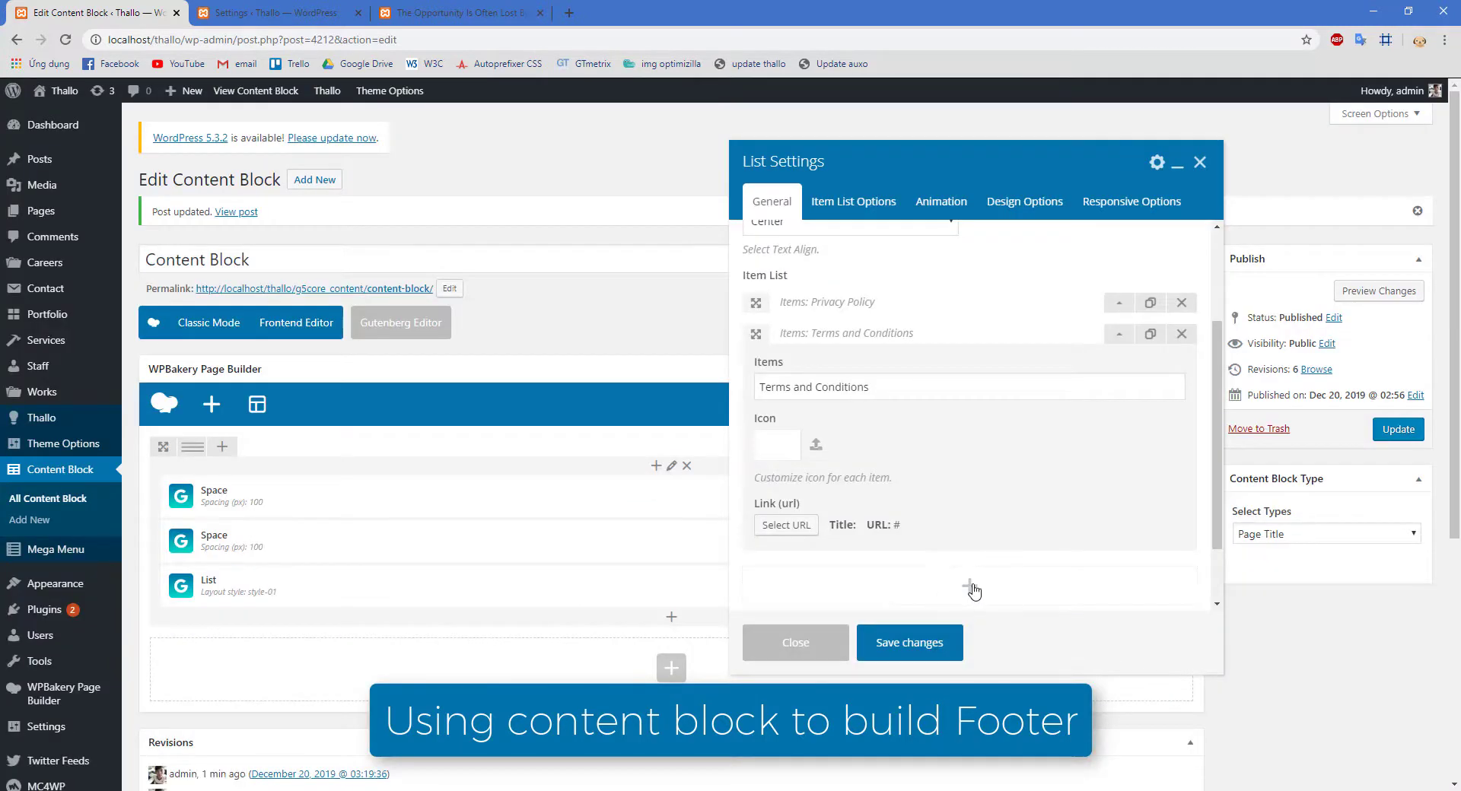
# - Add a third list item named "Help" with the link URL #
pyautogui.click(970, 587)
pyautogui.click(1115, 580)
pyautogui.click(851, 419)
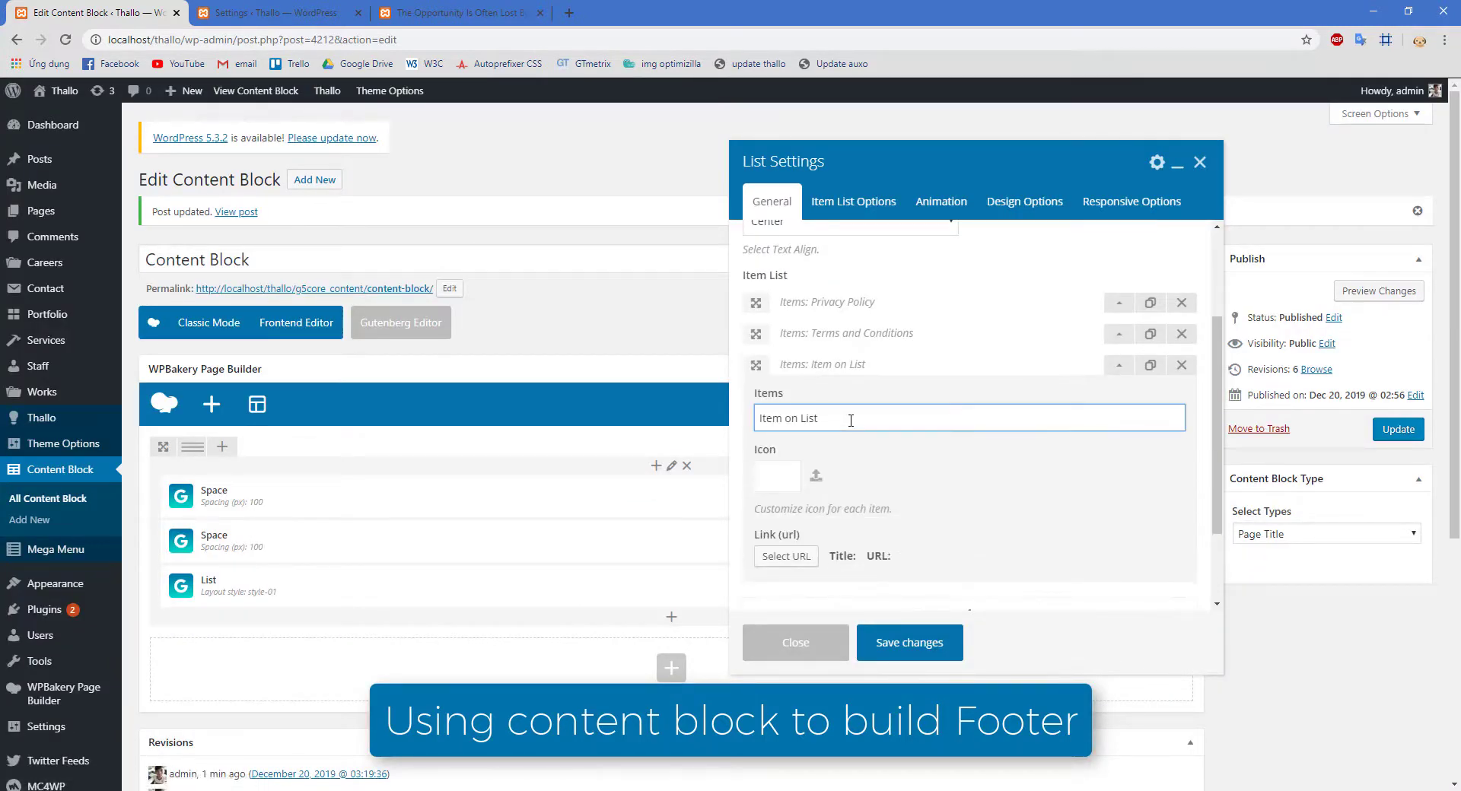
pyautogui.hotkey('ctrl', 'a')
pyautogui.write('H')
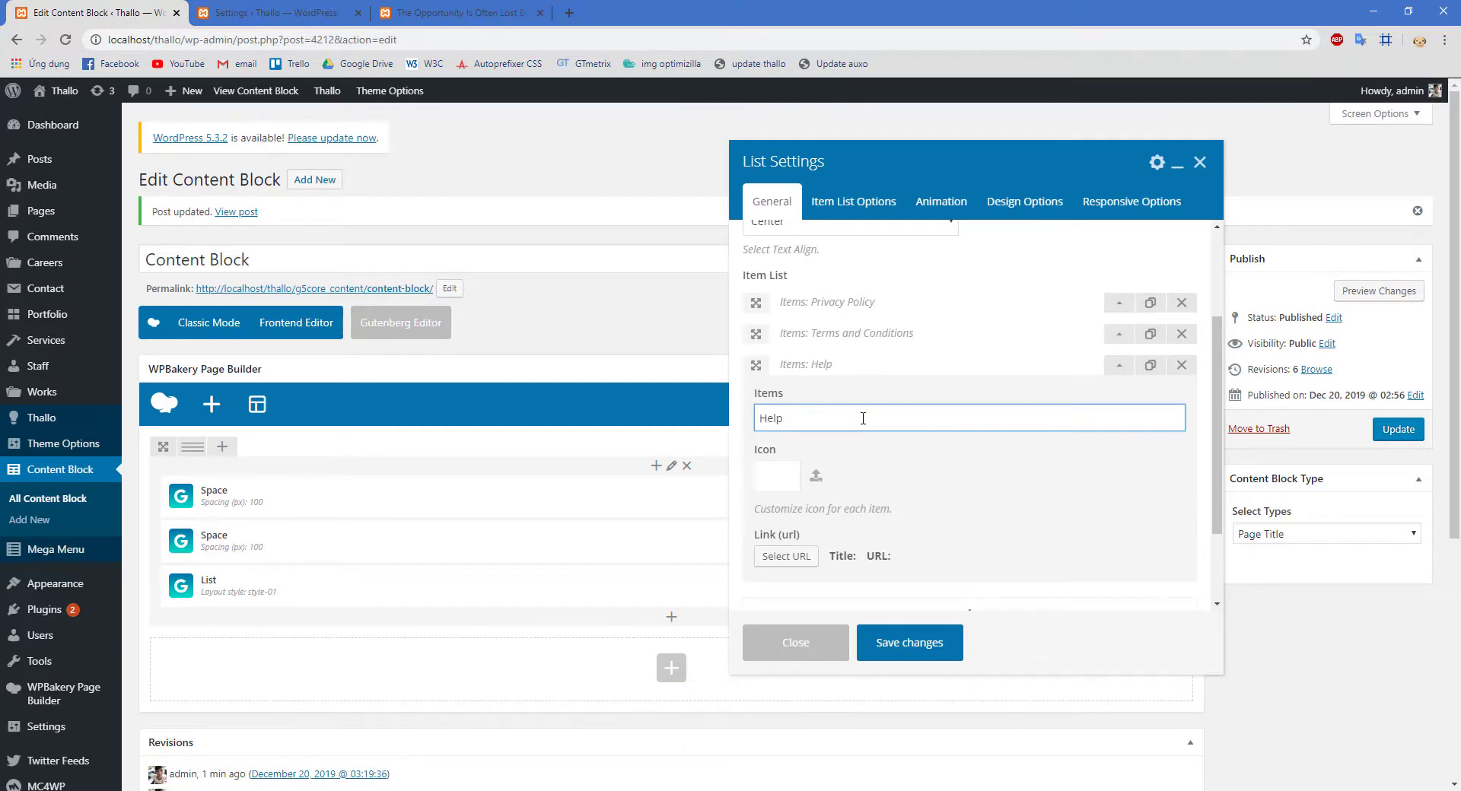
pyautogui.click(786, 556)
pyautogui.write('#')
pyautogui.click(881, 607)
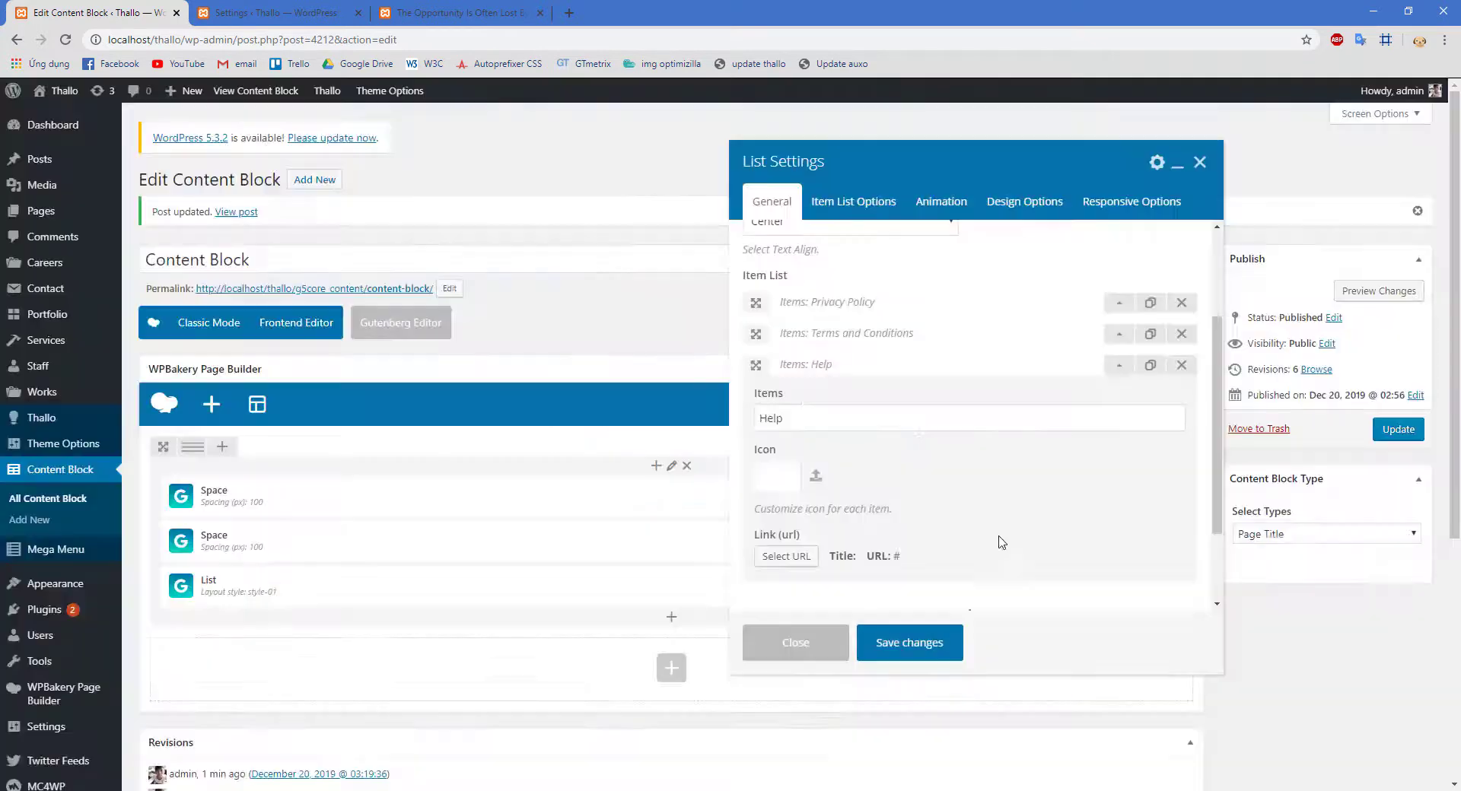
pyautogui.click(1117, 371)
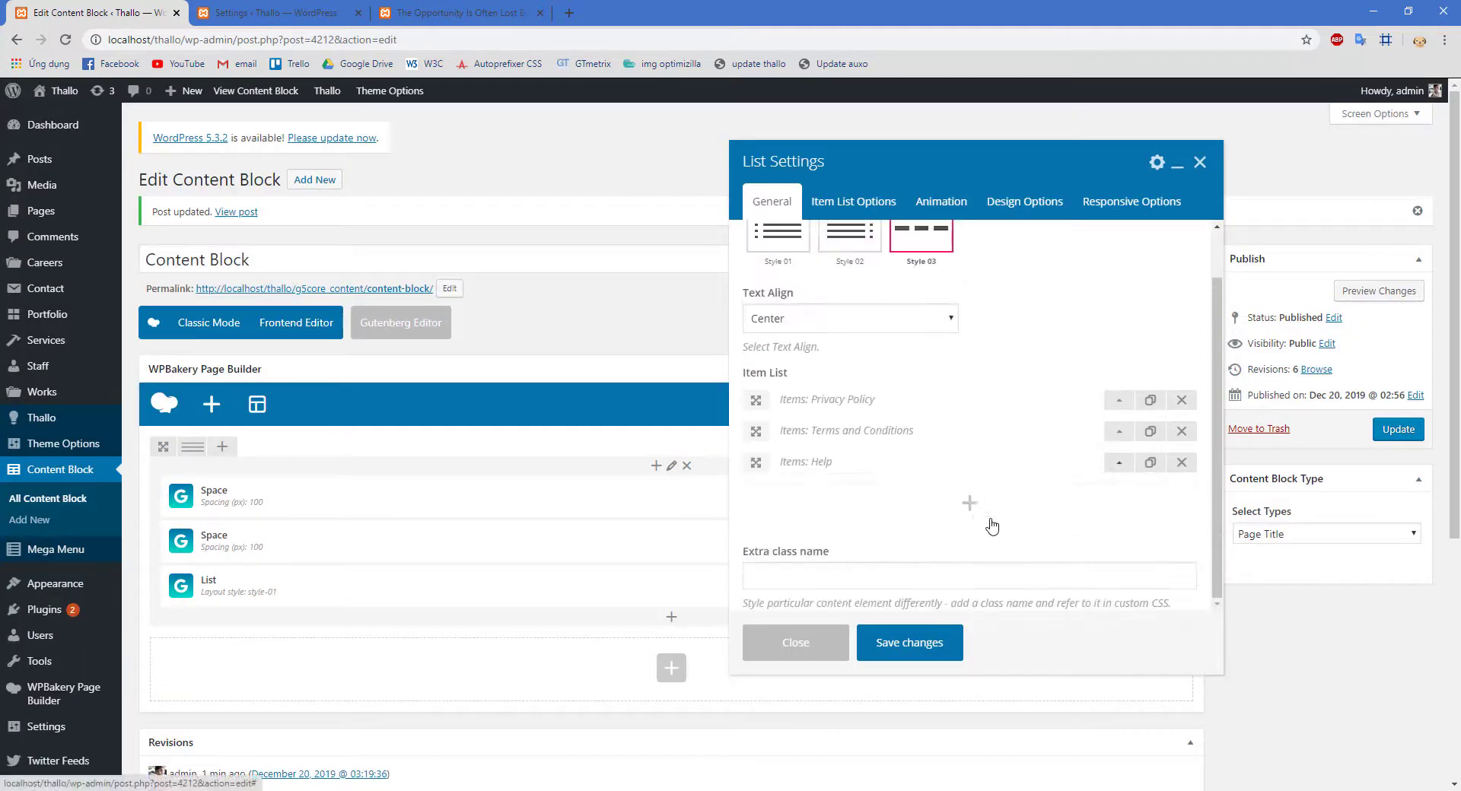
# - Add a fourth list item named "Partners" with the link URL # and save the List settings
pyautogui.click(1114, 470)
pyautogui.tripleClick(886, 458)
pyautogui.write('Partners')
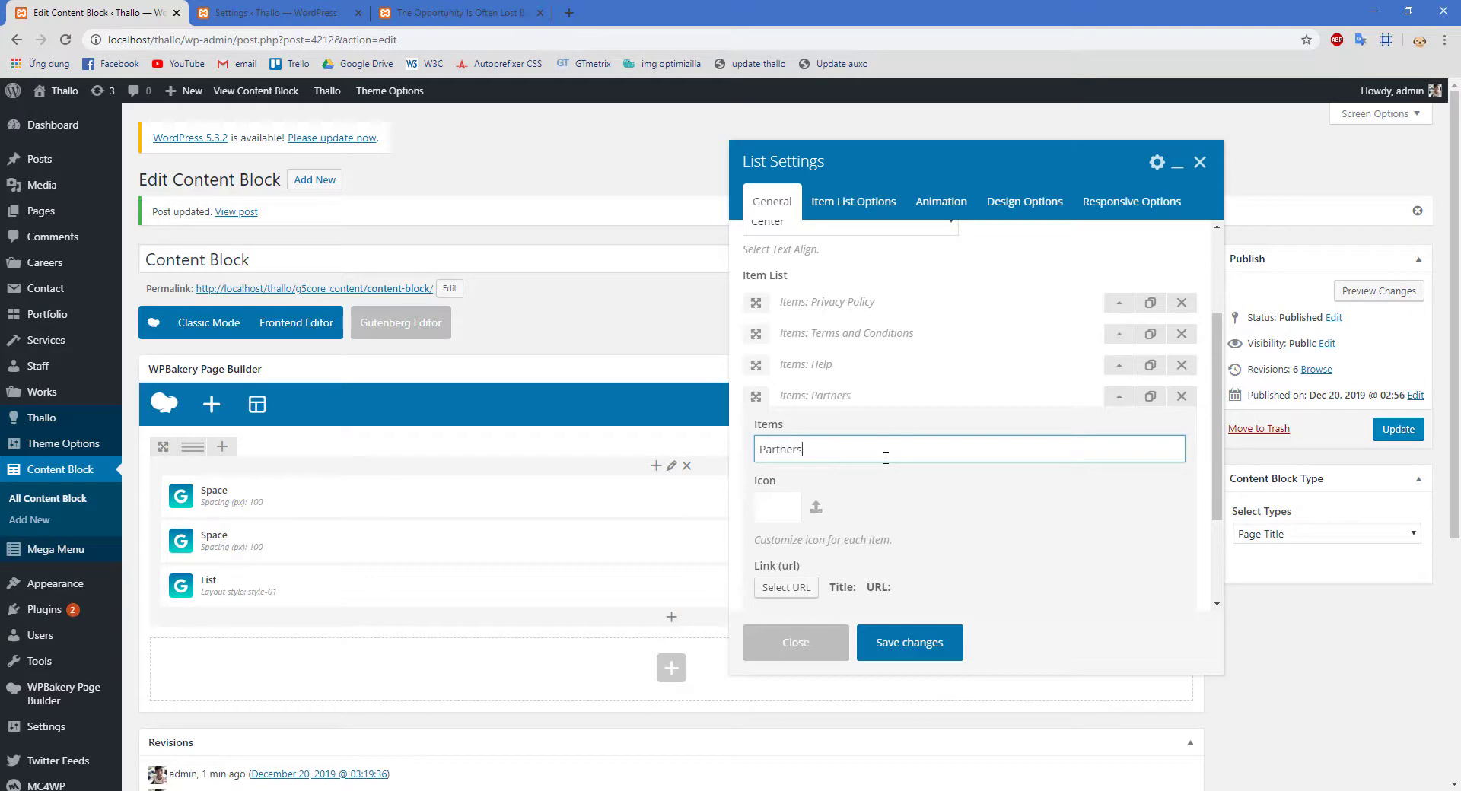
pyautogui.click(812, 587)
pyautogui.click(881, 608)
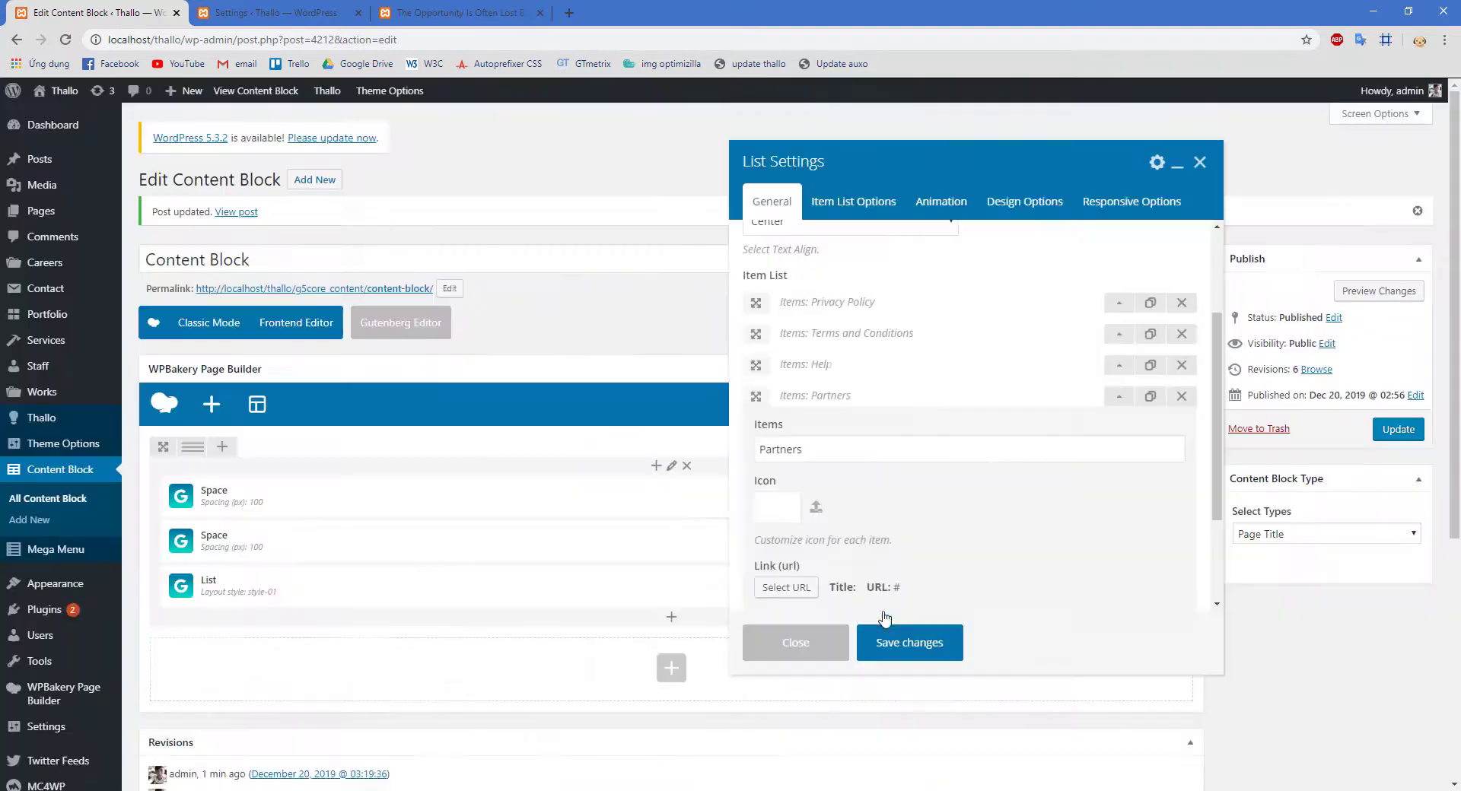
pyautogui.click(1121, 397)
pyautogui.click(920, 646)
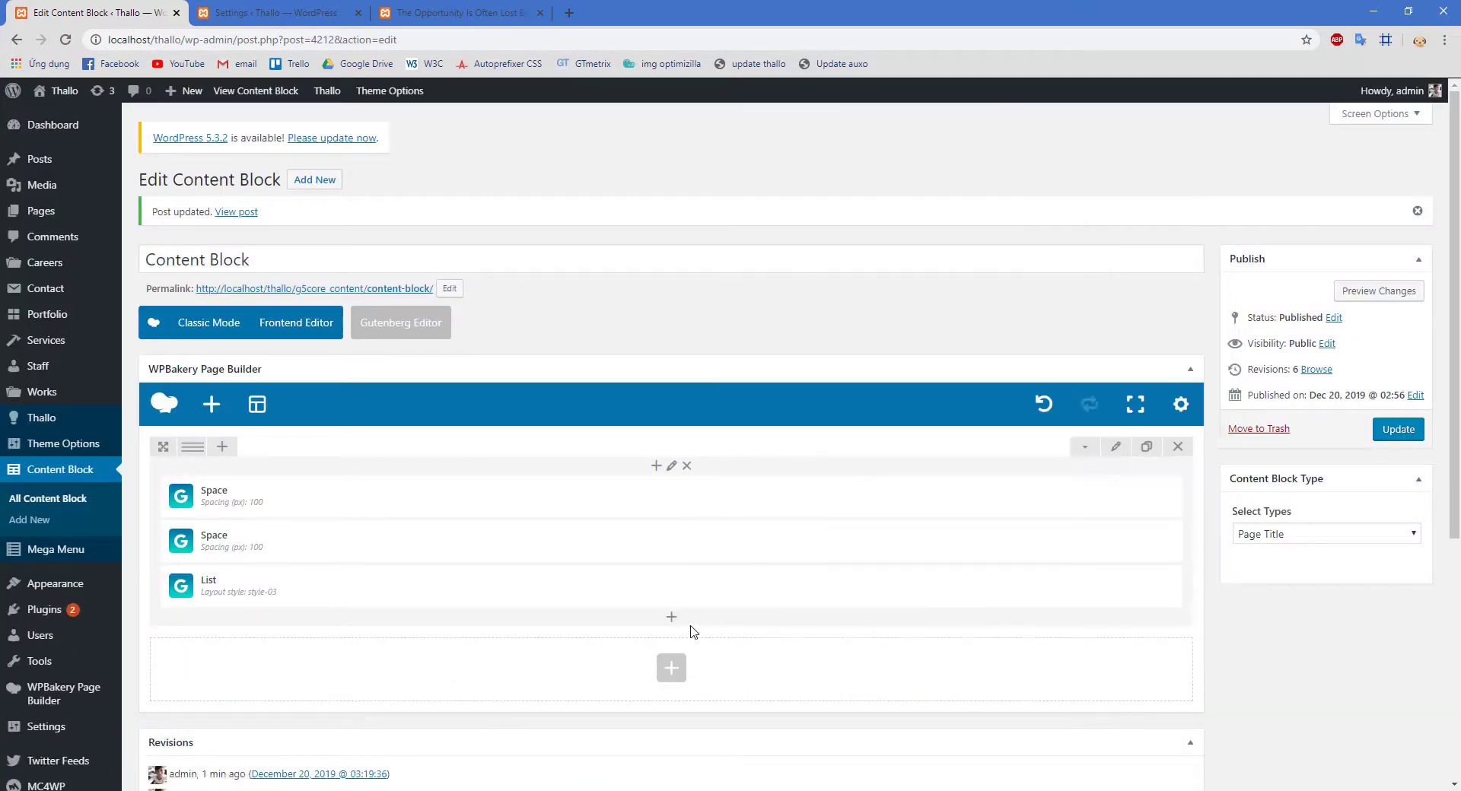
# - Move the List between the two 100 px Space elements and insert a 30 px Space directly below it
pyautogui.moveTo(643, 586); pyautogui.dragTo(668, 537)
pyautogui.click(670, 619)
pyautogui.write('spa')
pyautogui.click(251, 242)
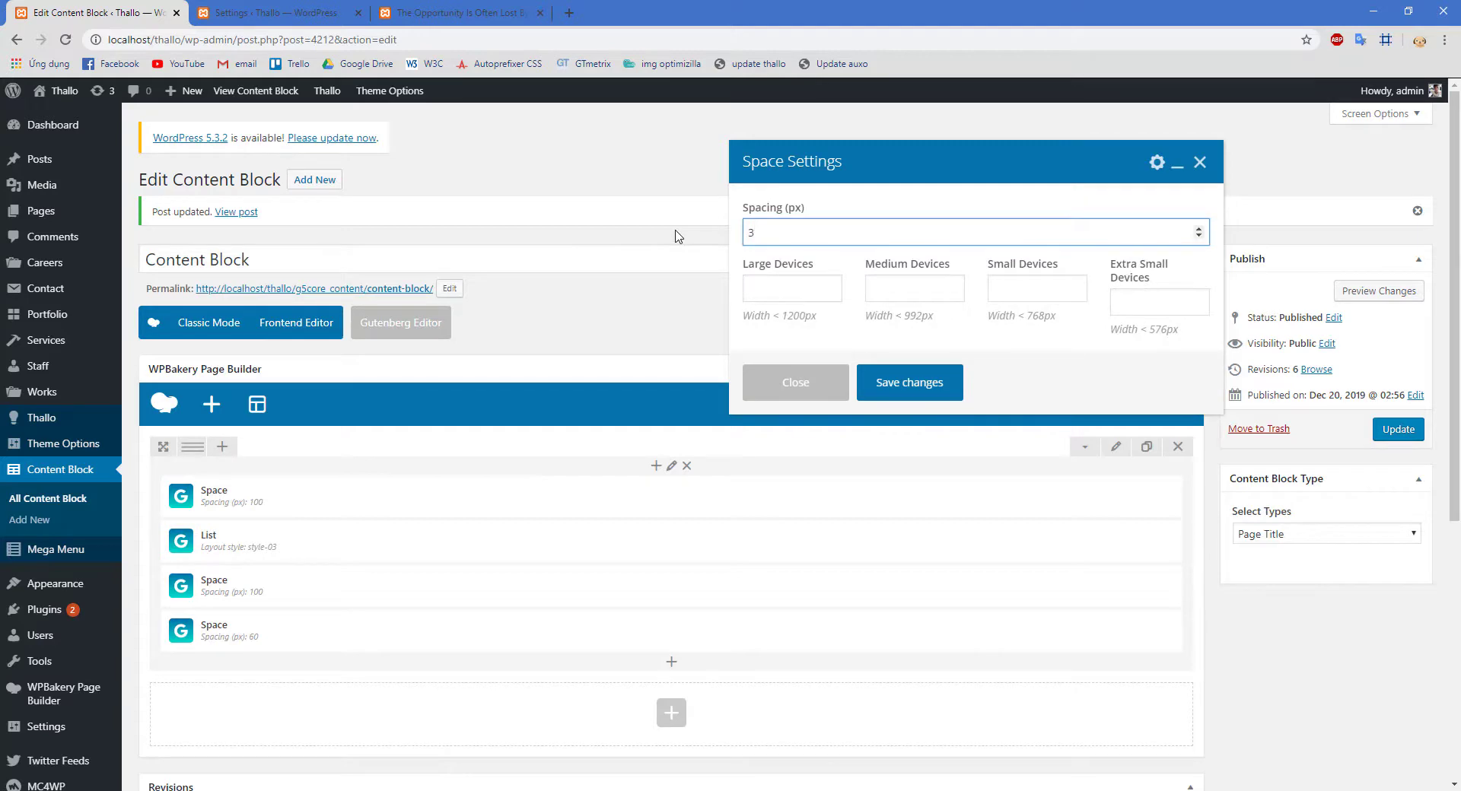
pyautogui.write('30')
pyautogui.click(898, 392)
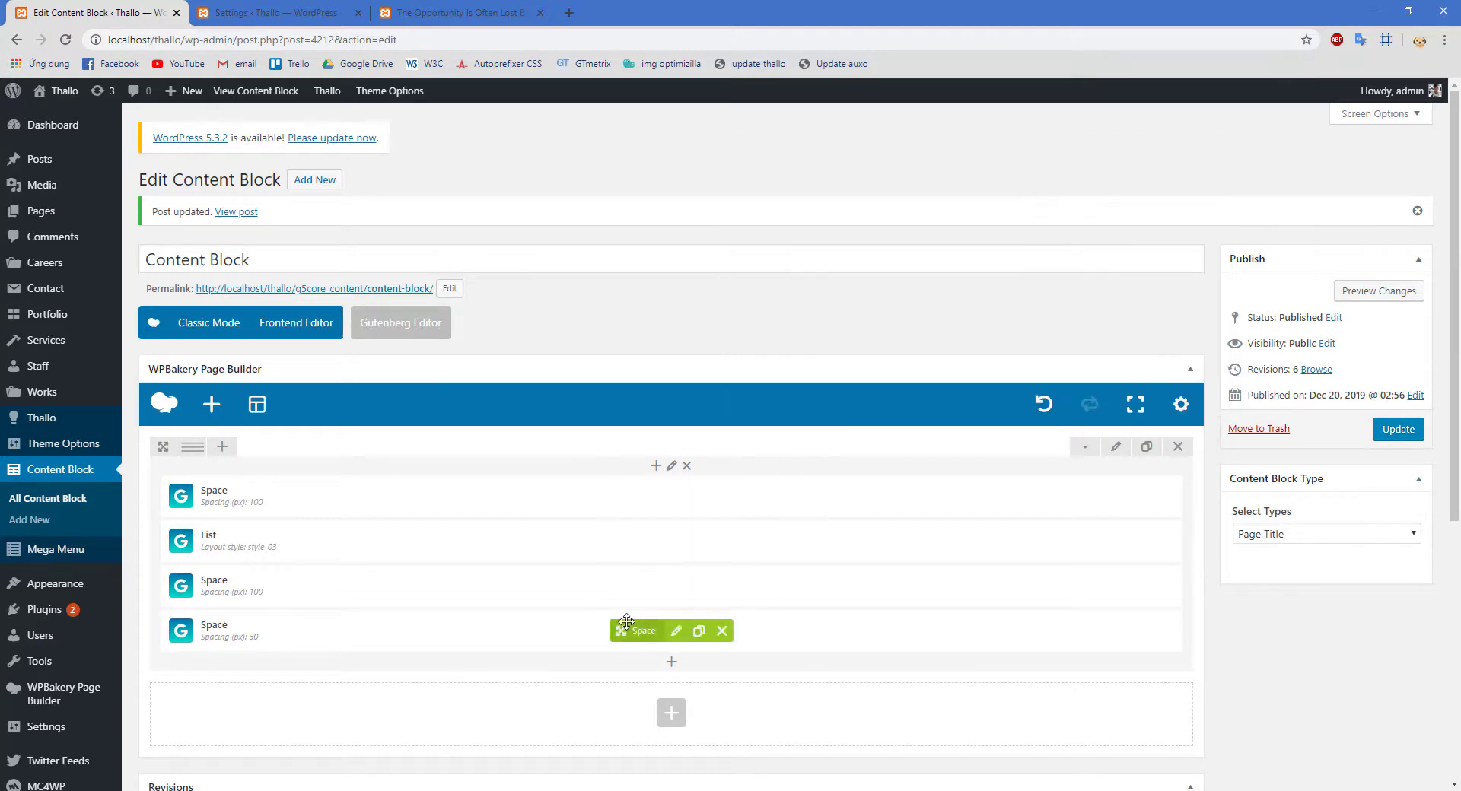
pyautogui.moveTo(628, 627); pyautogui.dragTo(649, 597)
# - Add a Single Image element to the row using the Thallo logo image logo-4.png from the media library
pyautogui.click(672, 663)
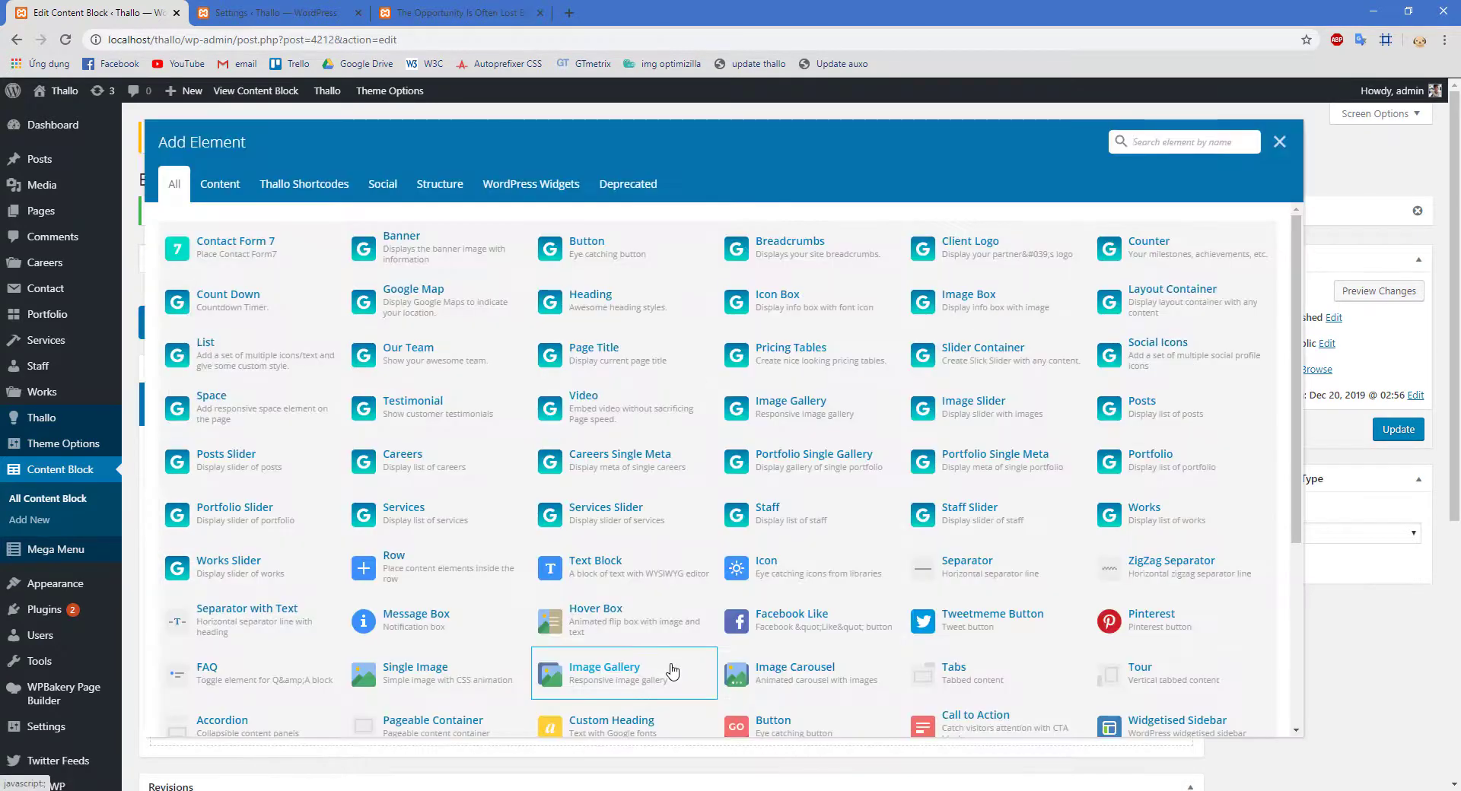
pyautogui.write('sing')
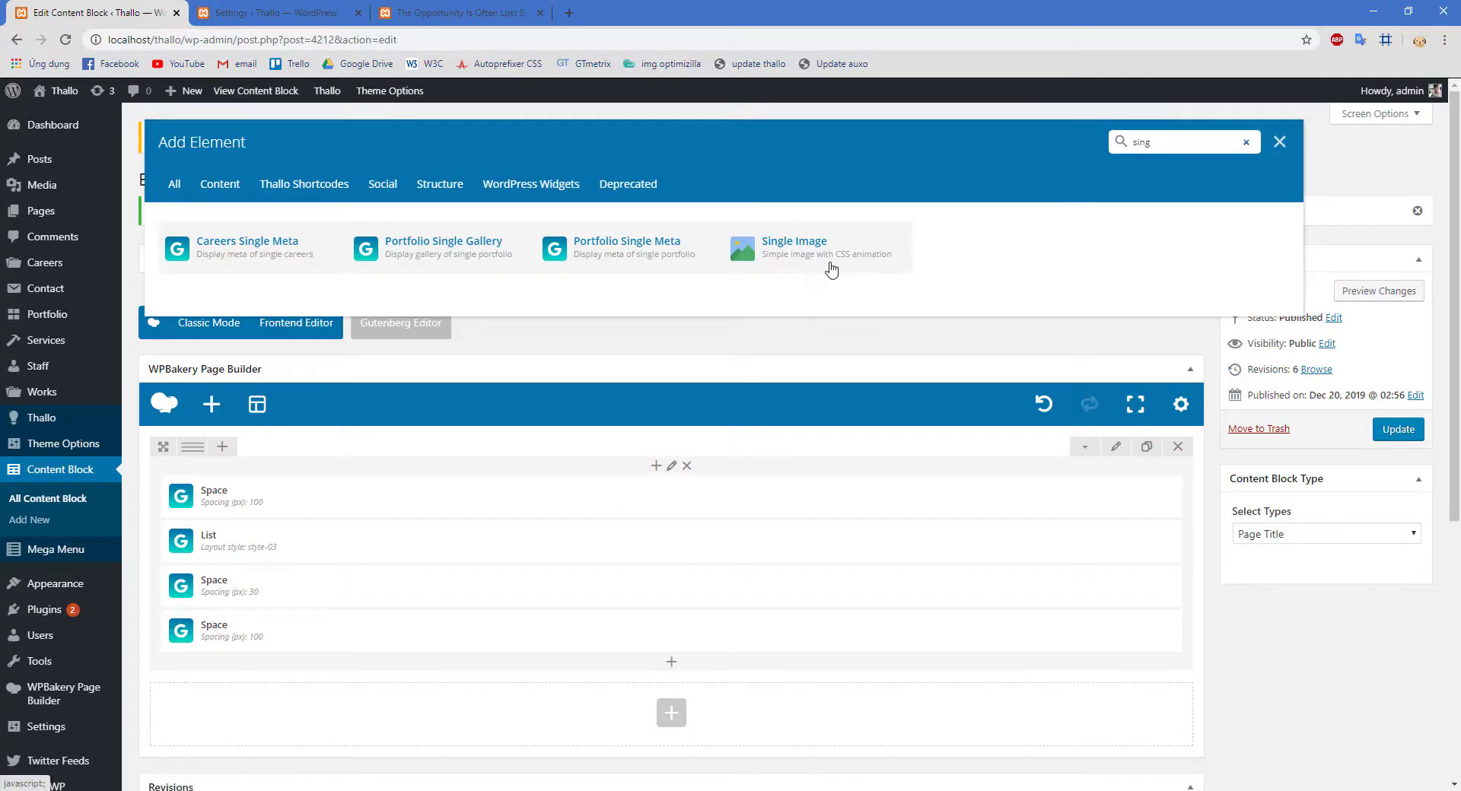
pyautogui.click(830, 258)
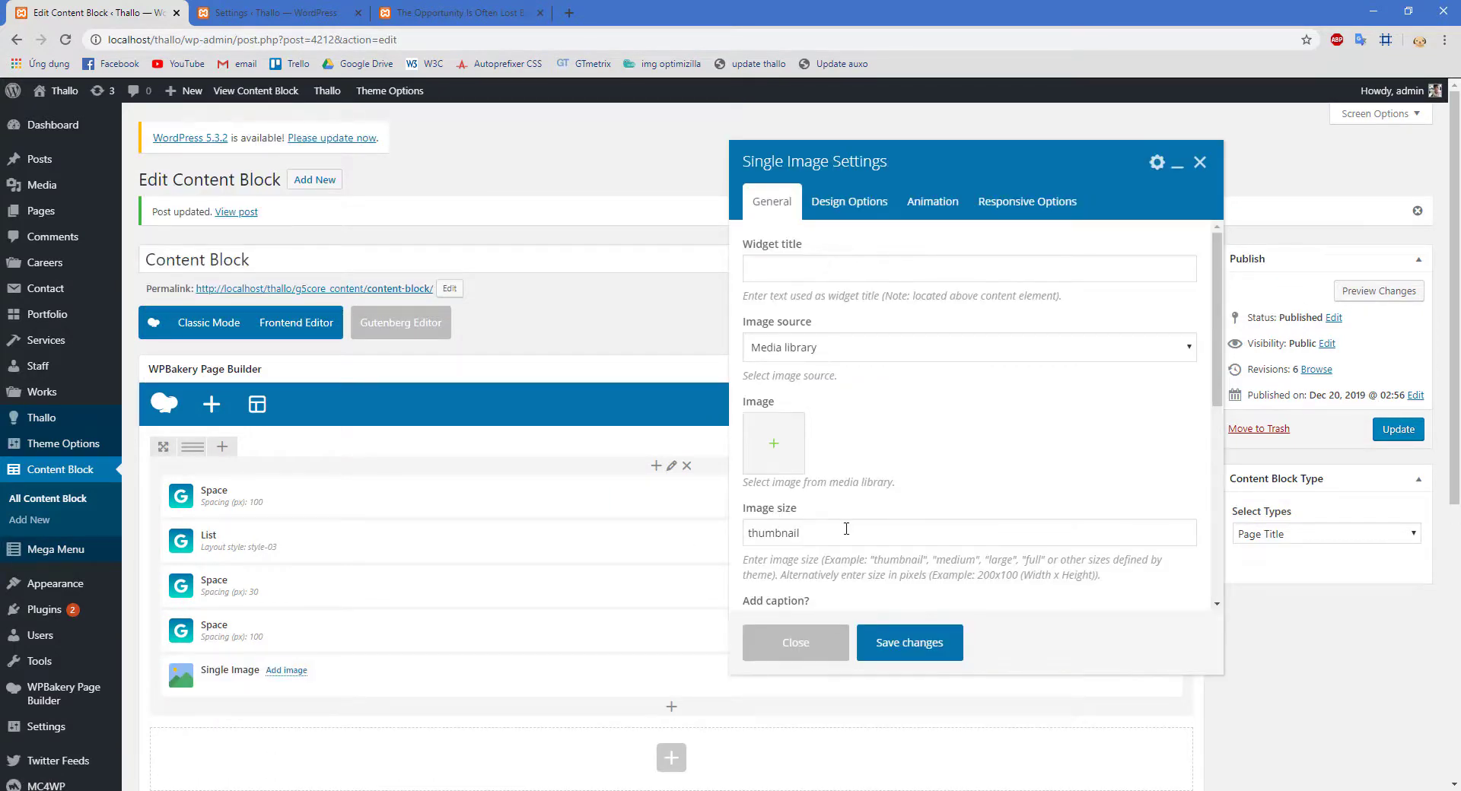
pyautogui.click(782, 449)
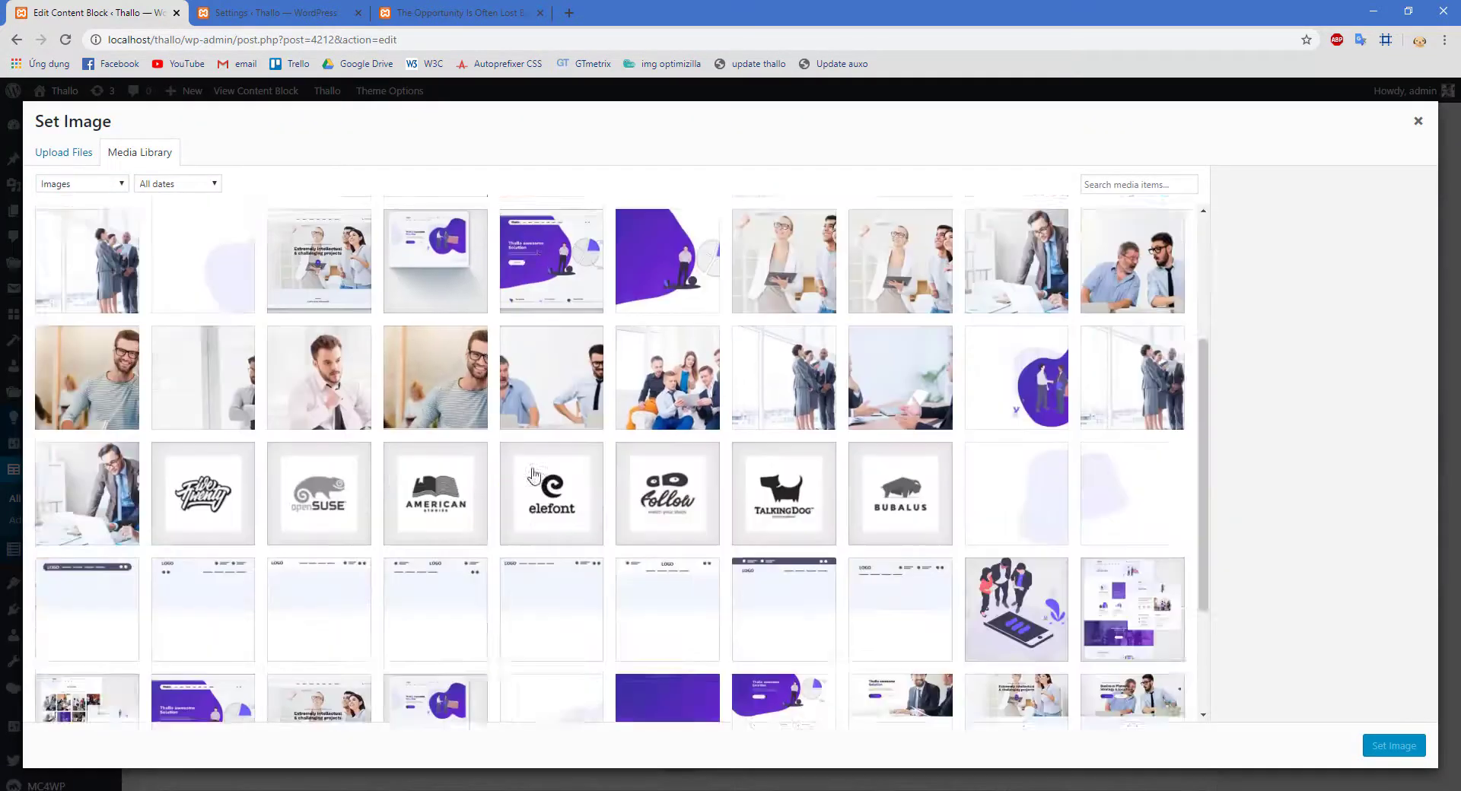
pyautogui.scroll(-10, 532, 476)
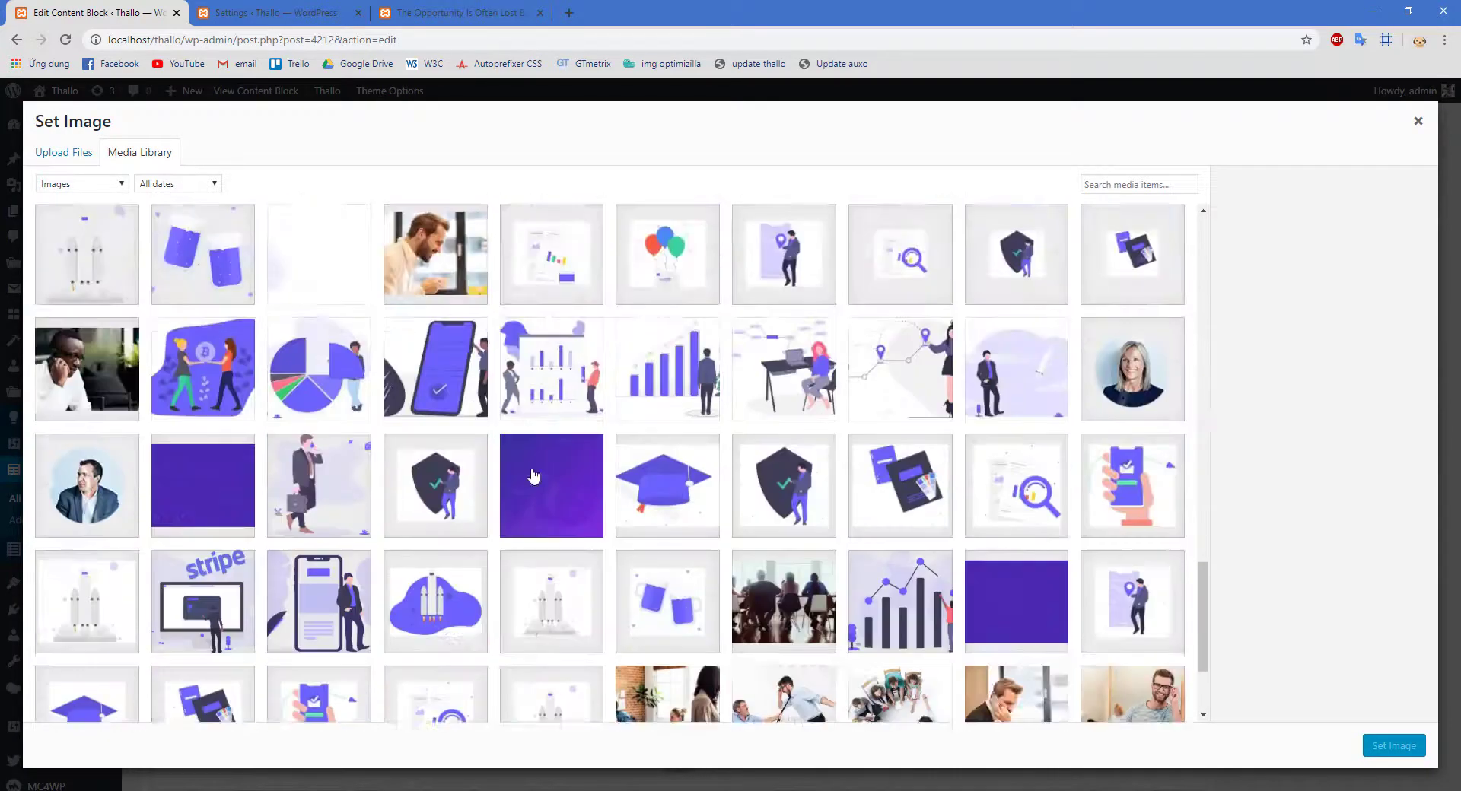
pyautogui.scroll(-8, 533, 475)
pyautogui.click(202, 657)
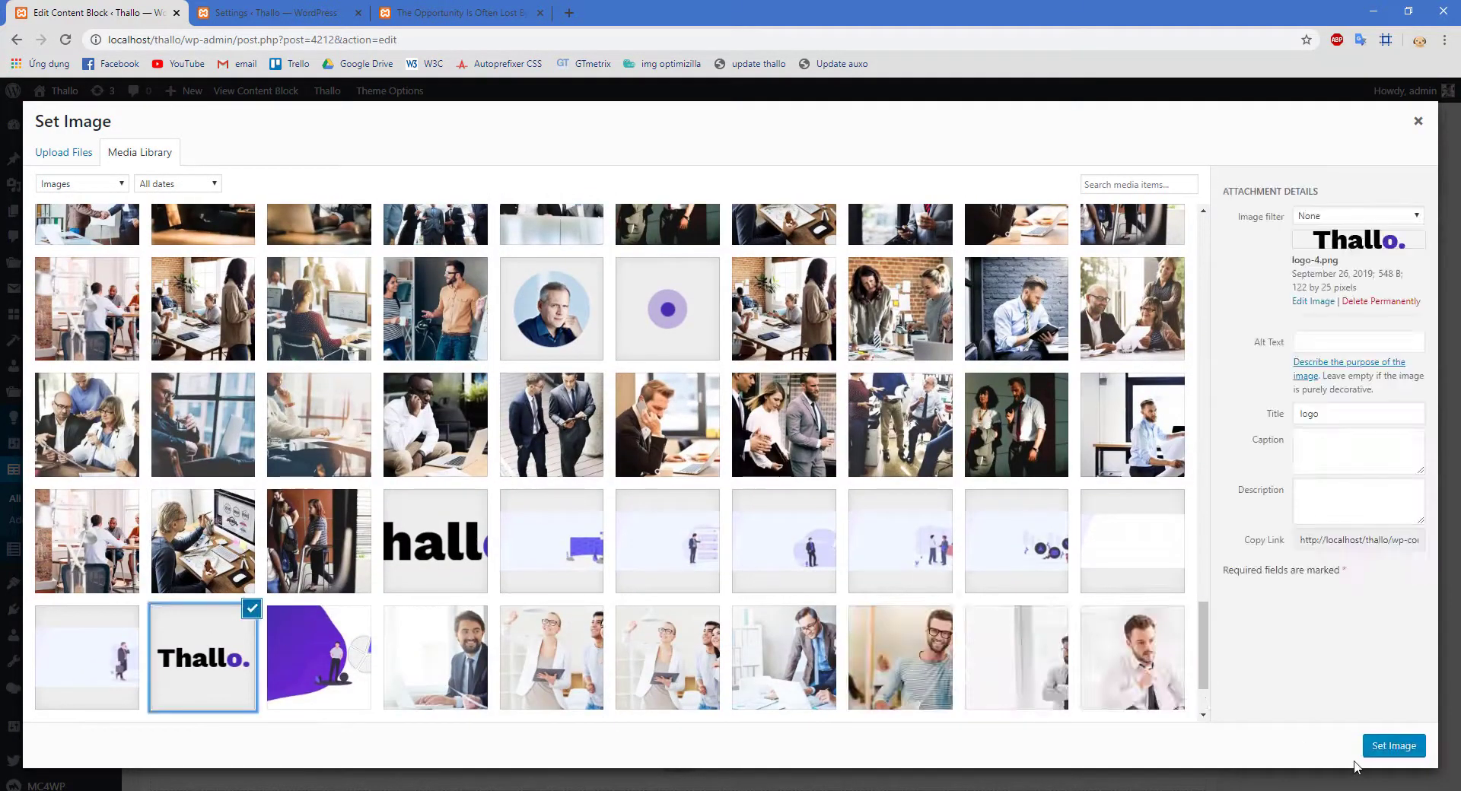
pyautogui.click(1387, 748)
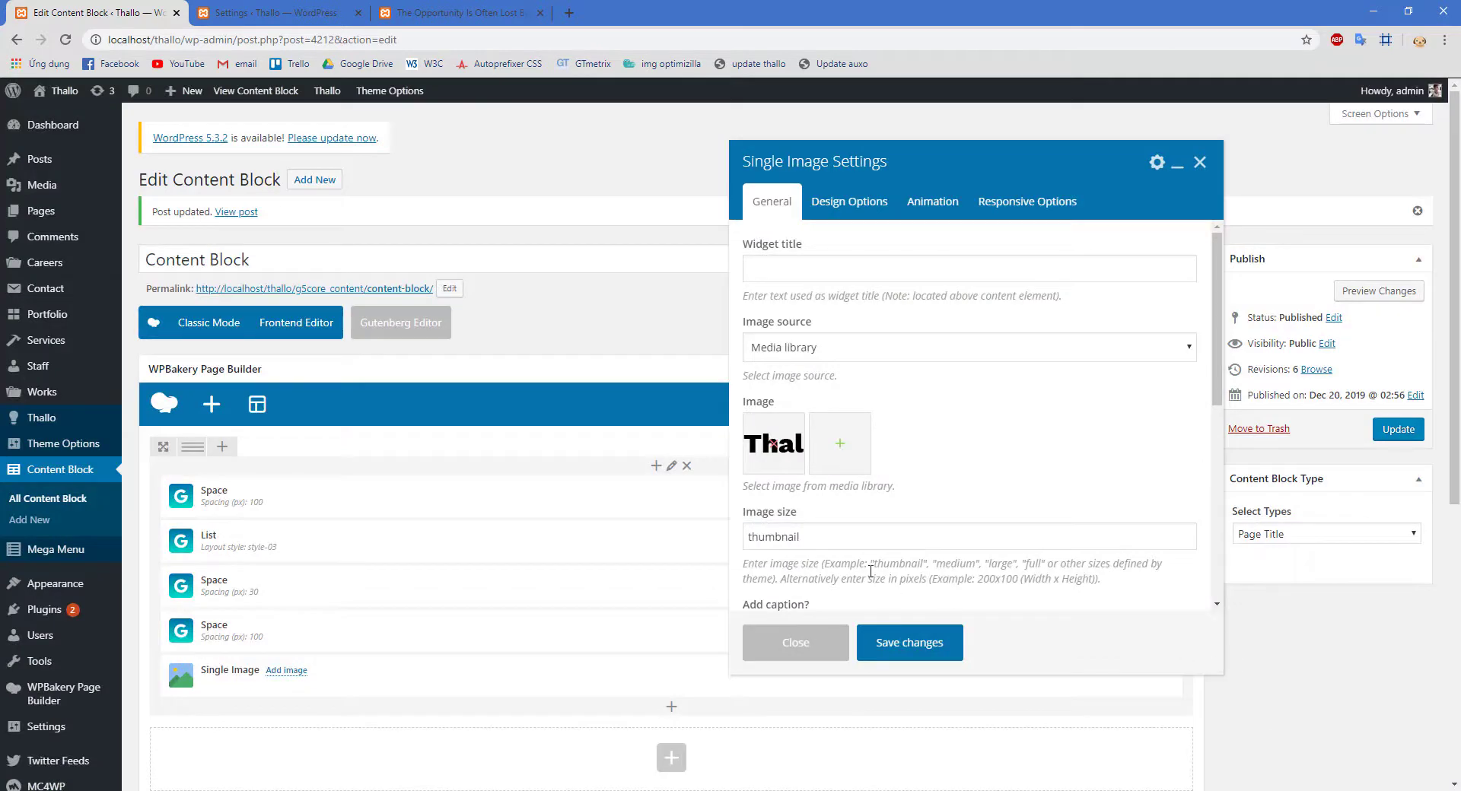
# - Save the logo image with size full and Center alignment, and move it above the last Space element
pyautogui.doubleClick(773, 536)
pyautogui.write('full')
pyautogui.scroll(-2, 963, 466)
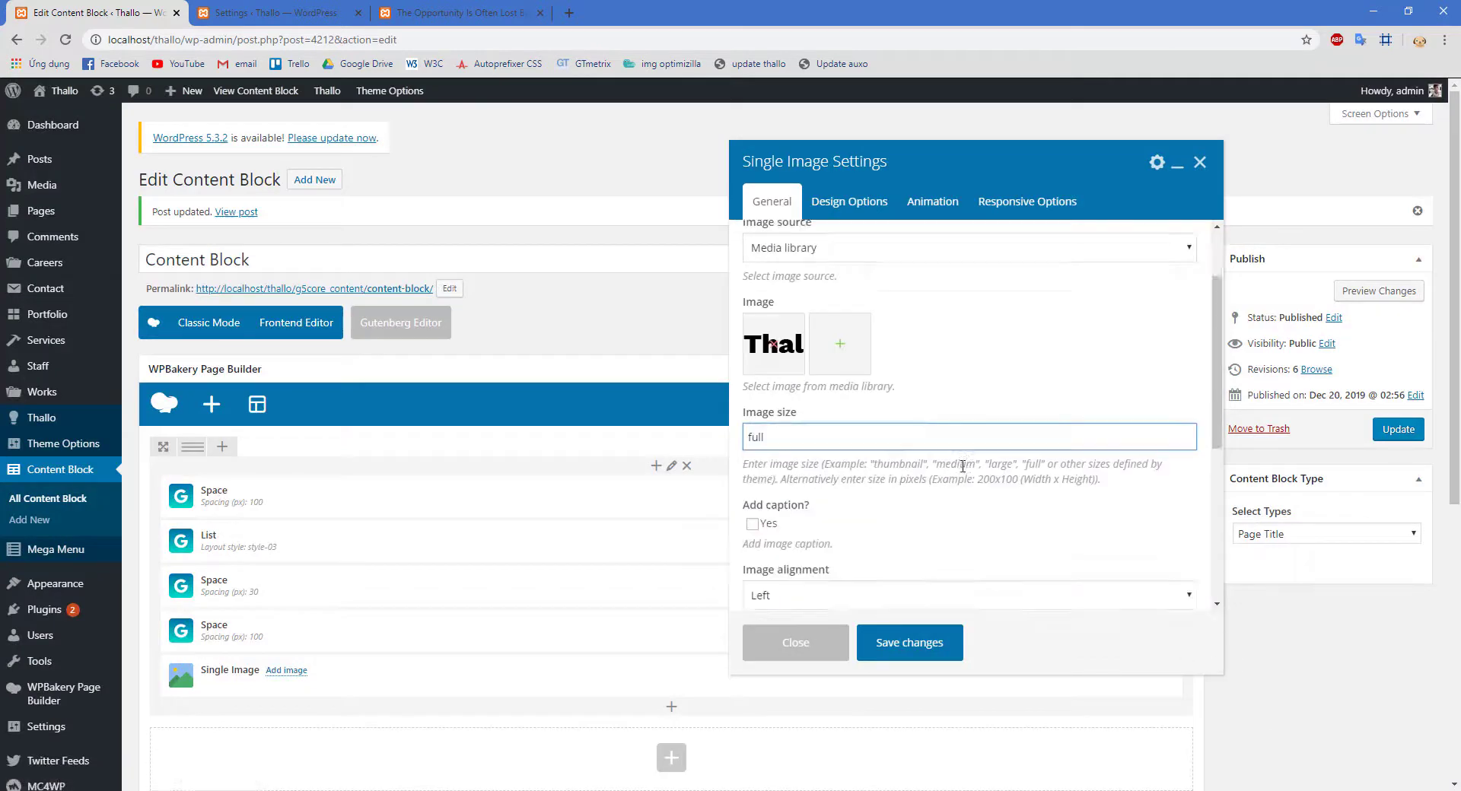
pyautogui.scroll(-1, 963, 466)
pyautogui.click(824, 547)
pyautogui.click(889, 601)
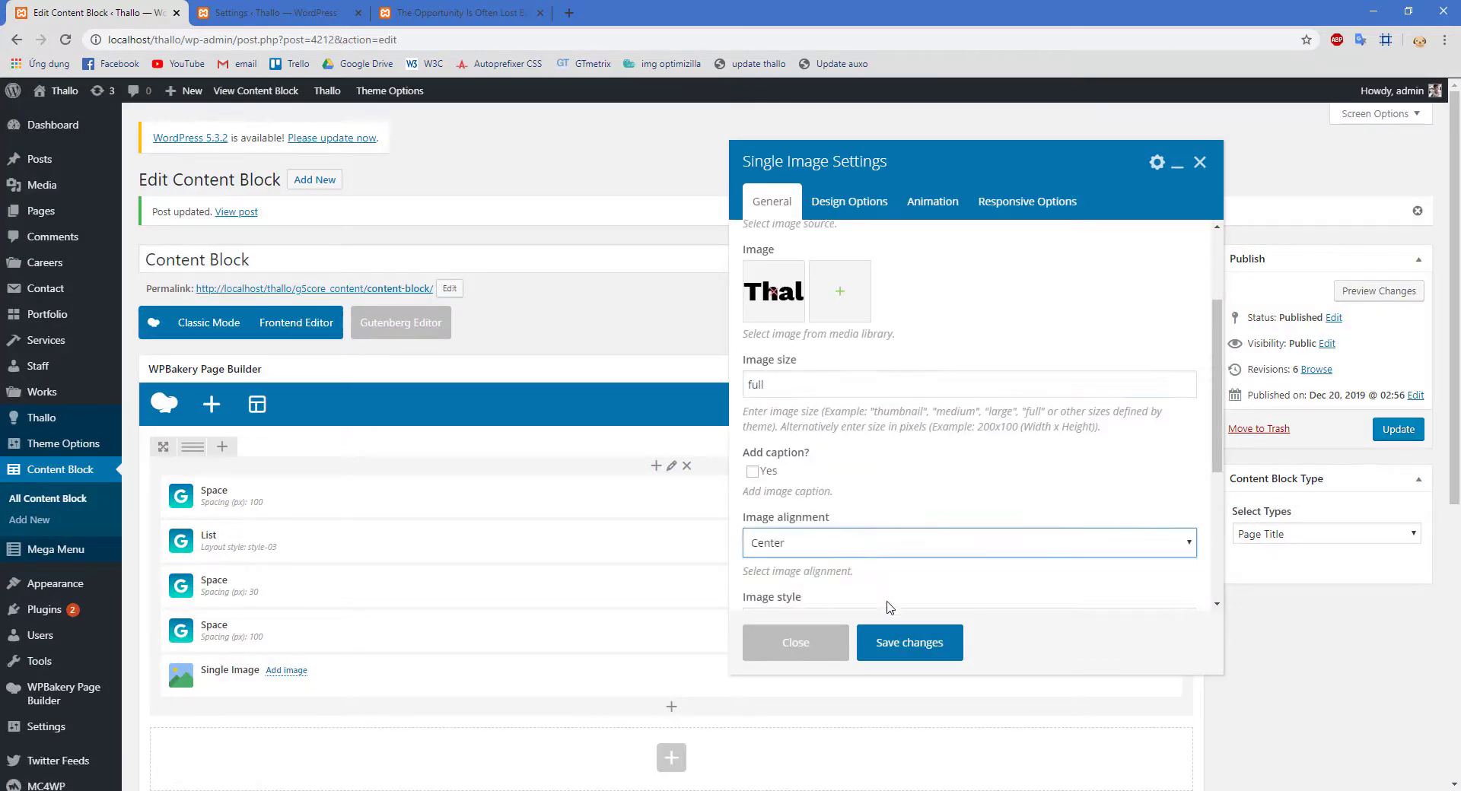
pyautogui.click(916, 646)
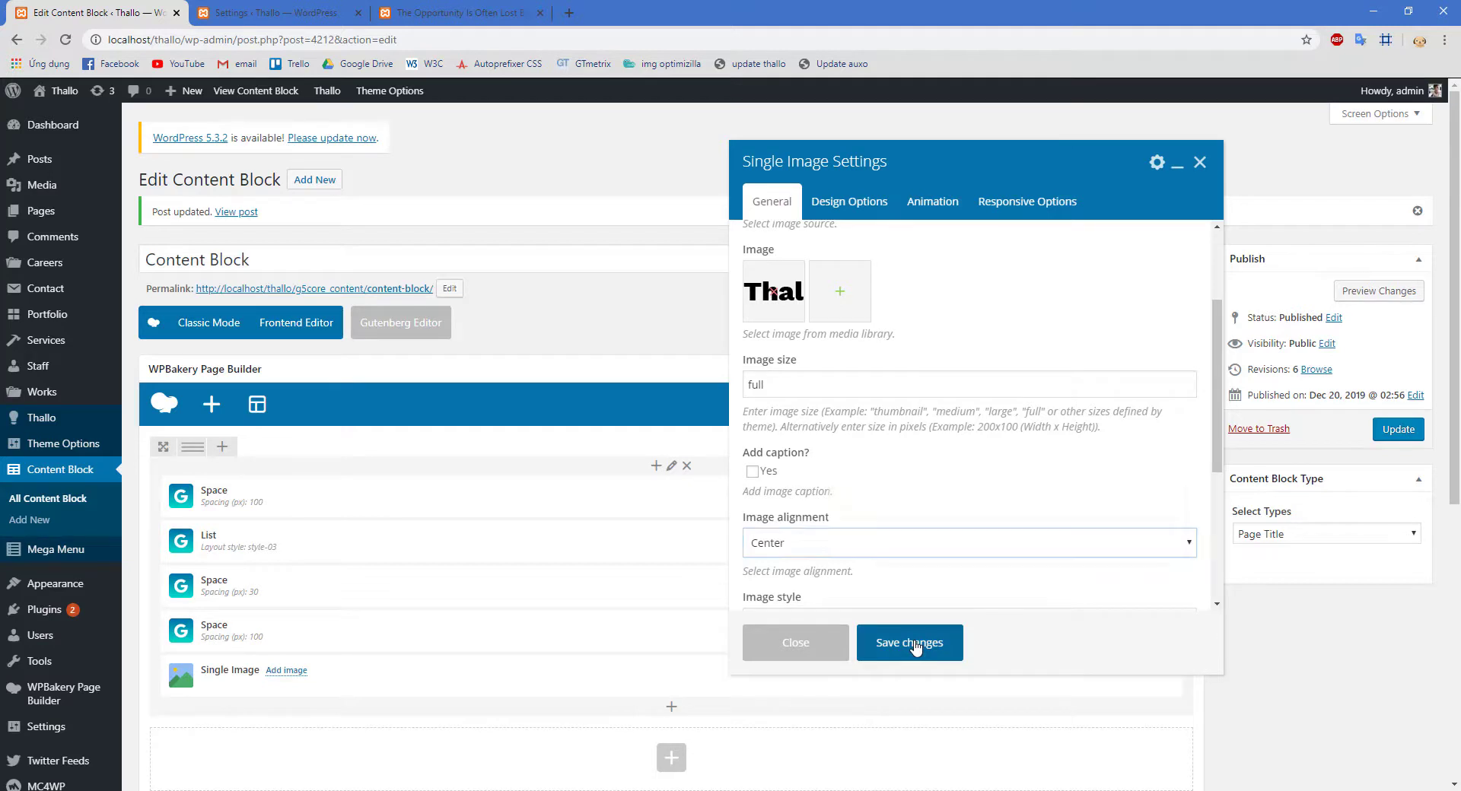
pyautogui.moveTo(632, 673); pyautogui.dragTo(631, 634)
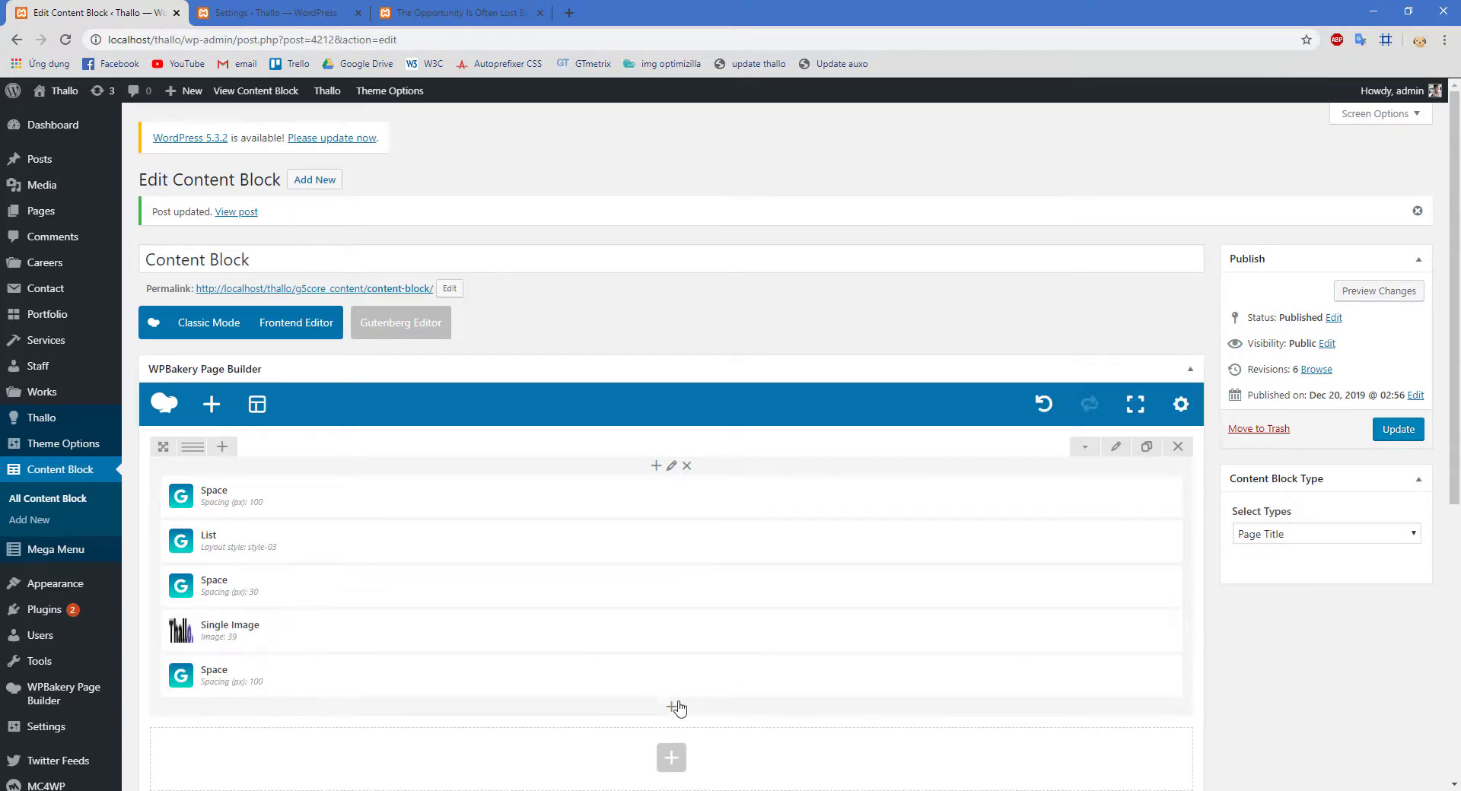
# - Add a Social Icons element at the end of the row with the Circle Outline shape
pyautogui.click(672, 710)
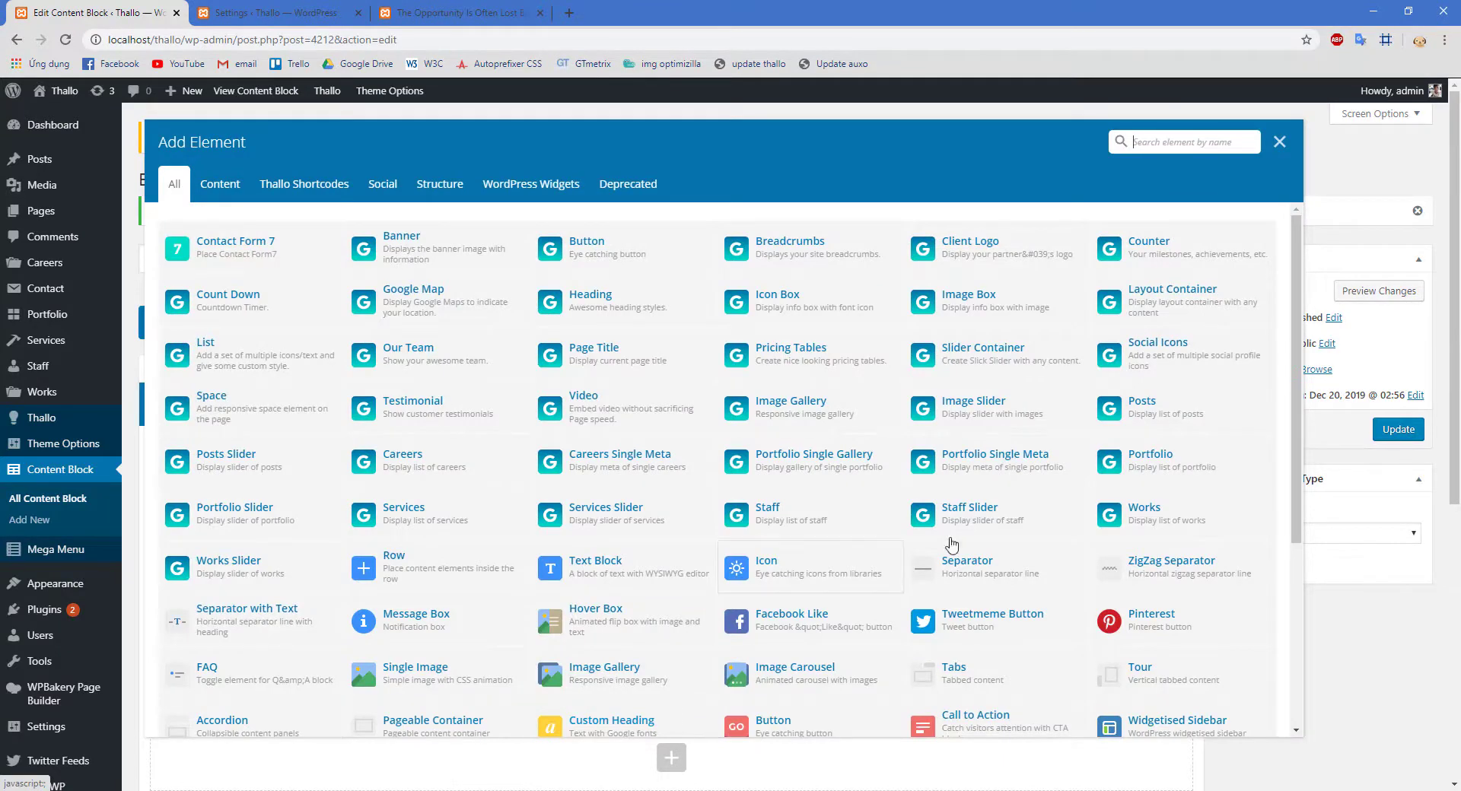
pyautogui.click(1156, 373)
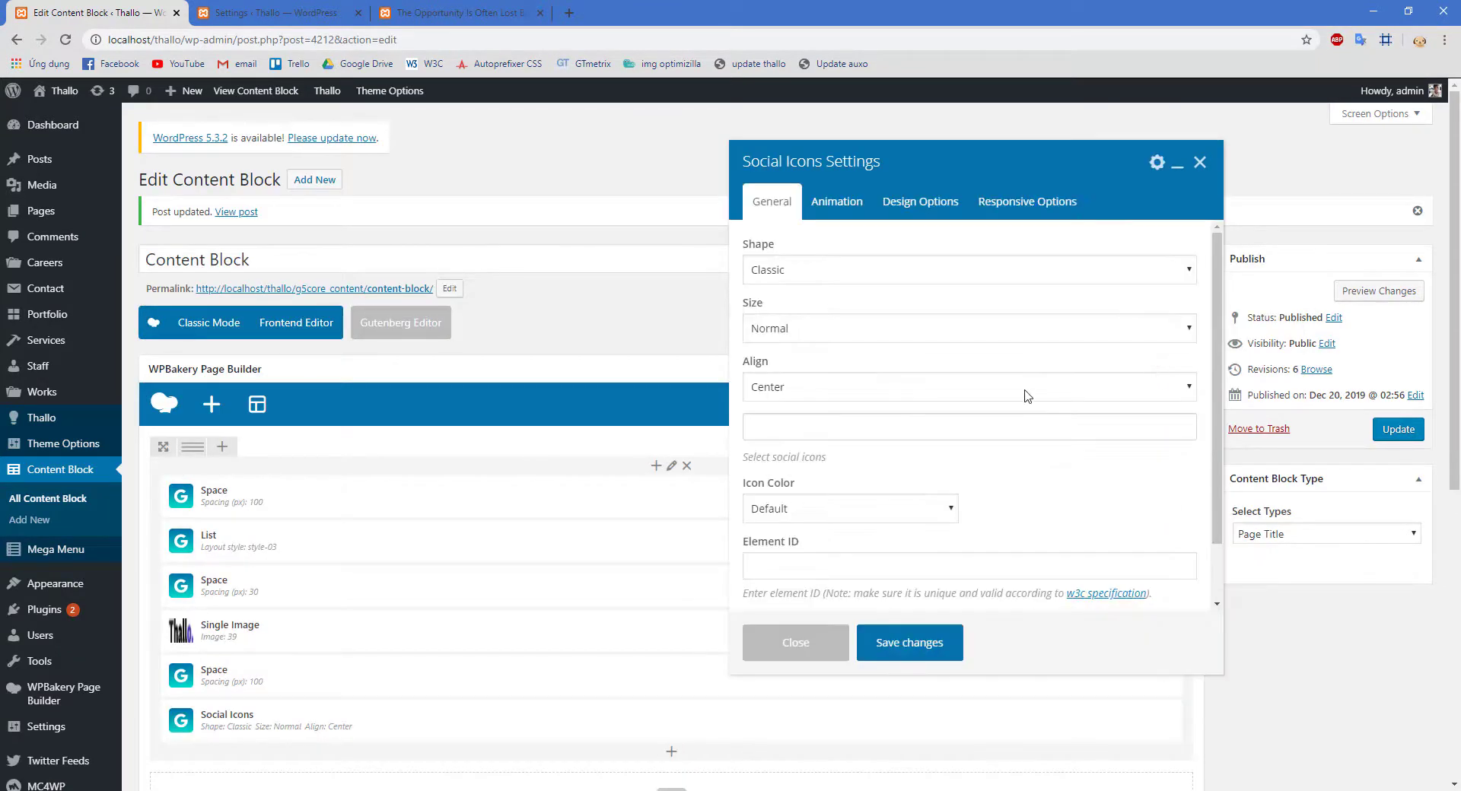
pyautogui.click(975, 274)
pyautogui.click(844, 340)
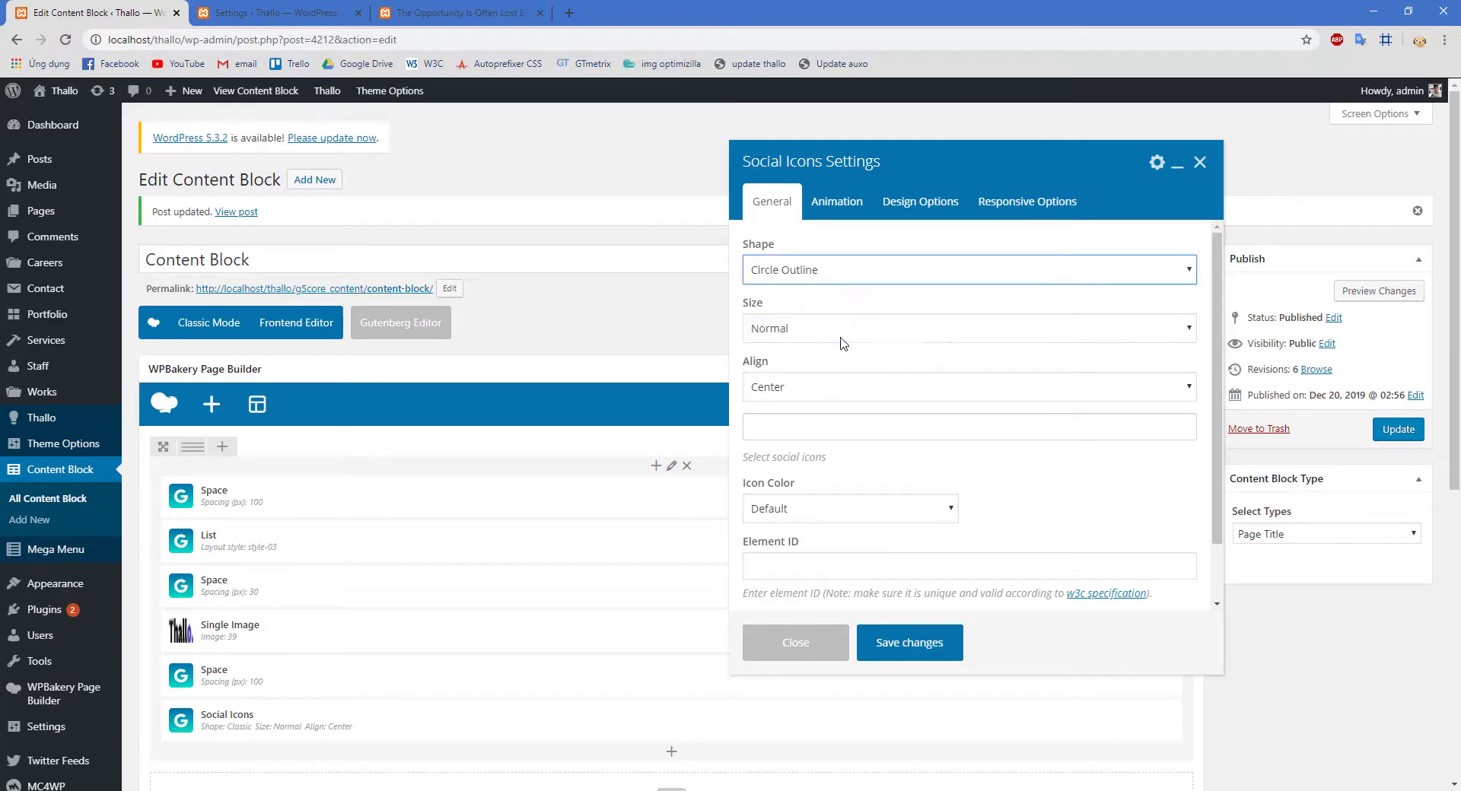
# - Choose Facebook, Twitter, Skype and Instagram as the social icons
pyautogui.click(812, 424)
pyautogui.click(795, 455)
pyautogui.click(796, 455)
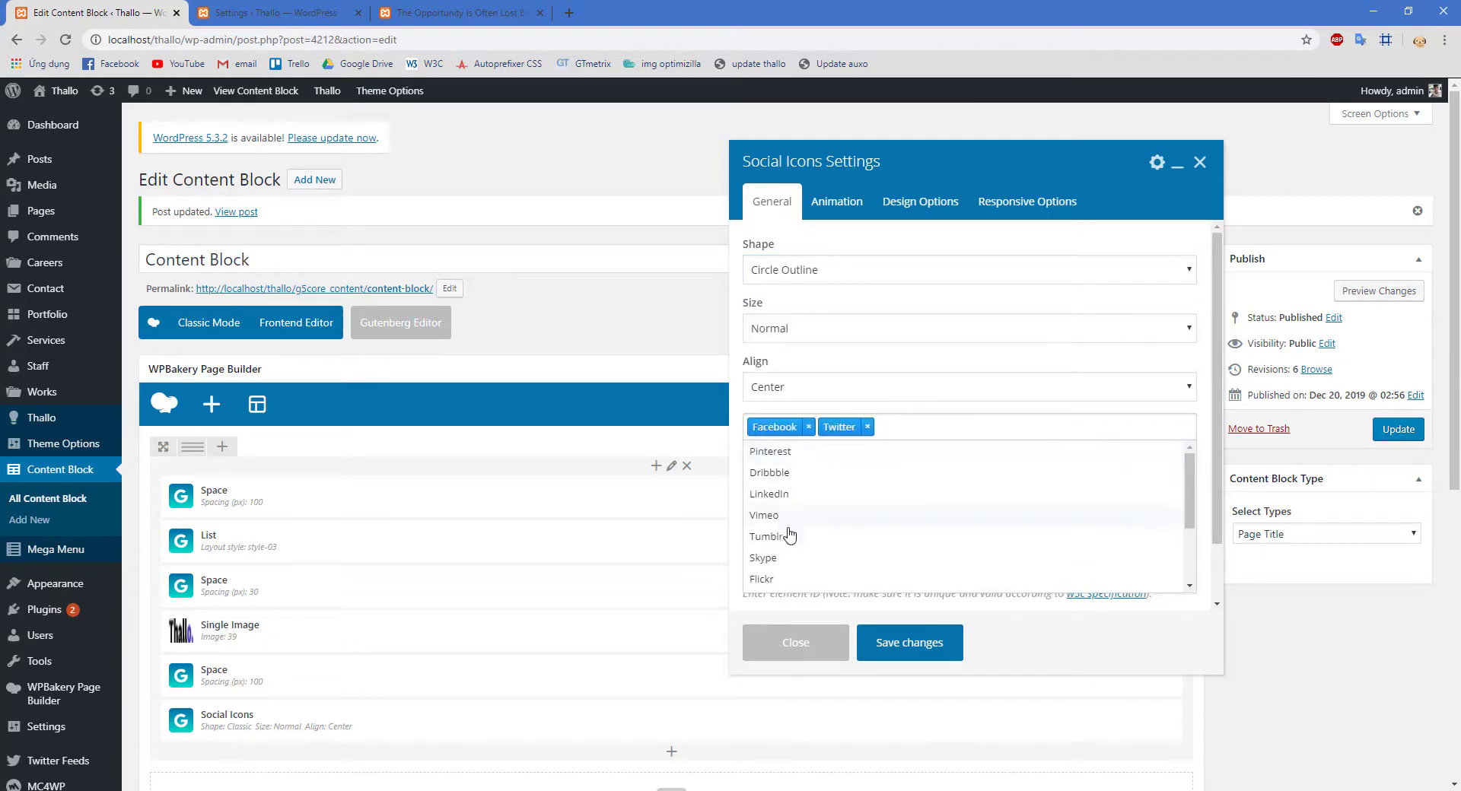
pyautogui.click(791, 558)
pyautogui.scroll(-2, 799, 533)
pyautogui.click(796, 522)
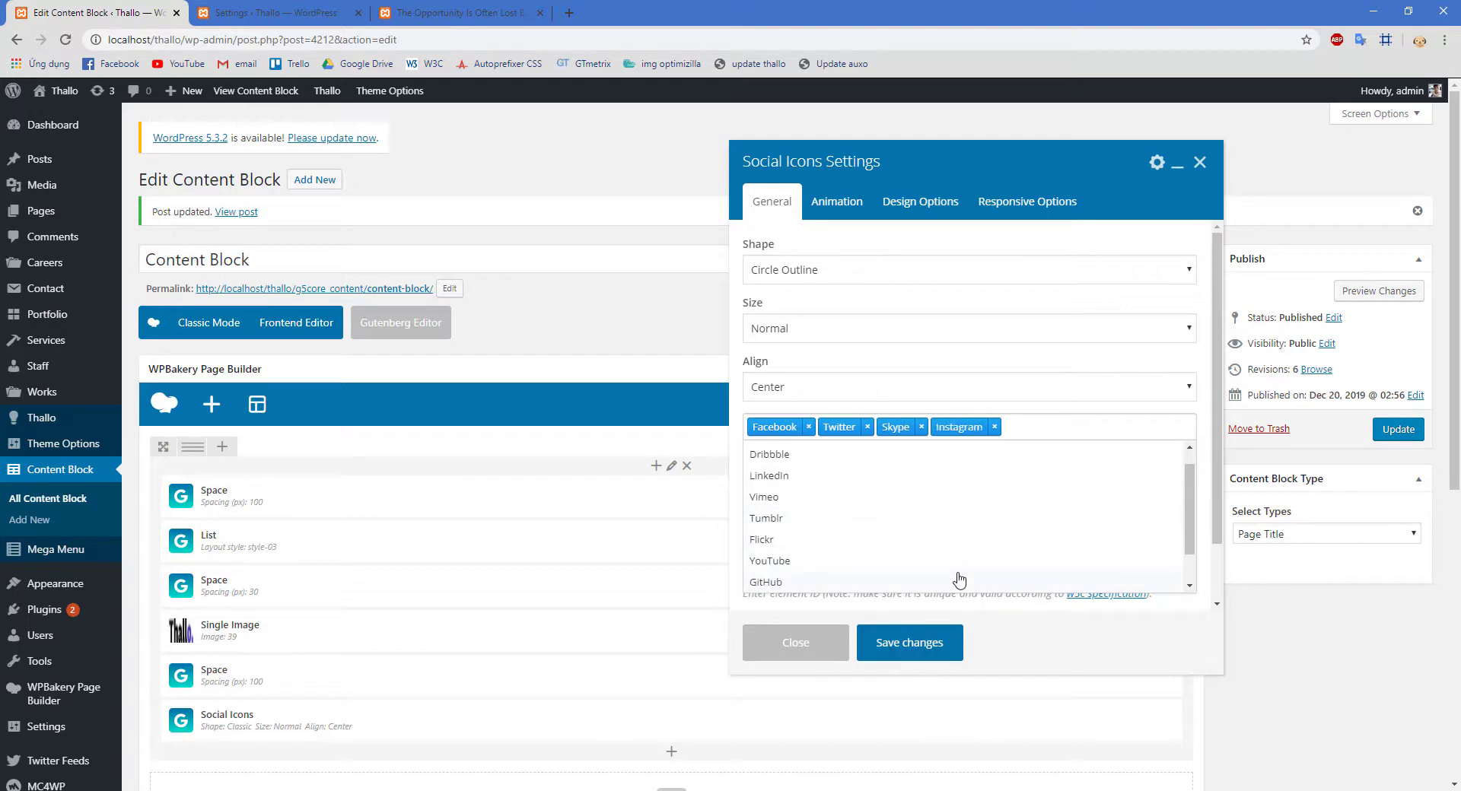
pyautogui.click(1098, 438)
# - Set the icon color of the Social Icons element to Gray
pyautogui.click(892, 523)
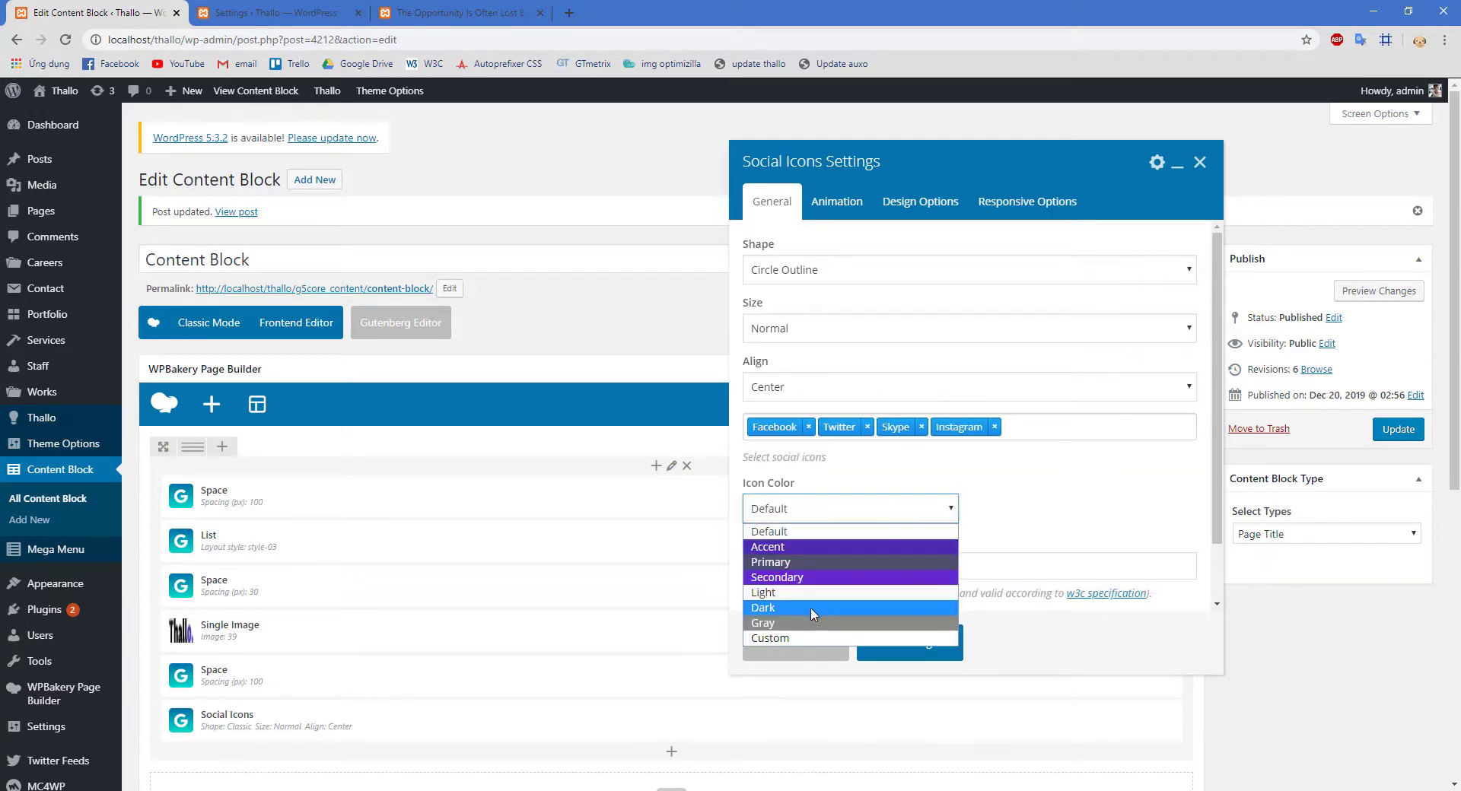
pyautogui.click(887, 613)
pyautogui.scroll(-2, 882, 563)
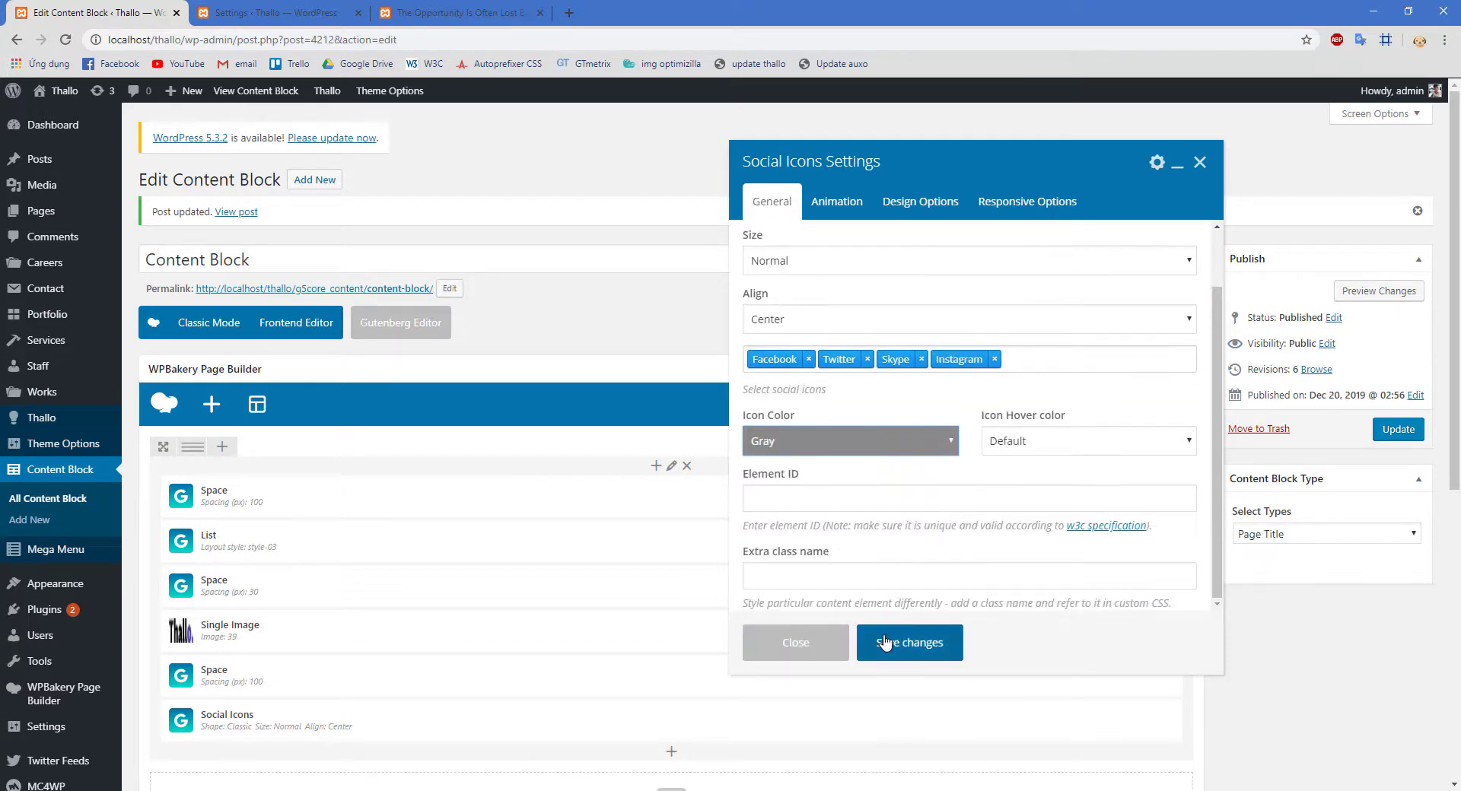
# - Save the Social Icons settings and move the element above the last Space element
pyautogui.click(885, 643)
pyautogui.moveTo(618, 720); pyautogui.dragTo(618, 670)
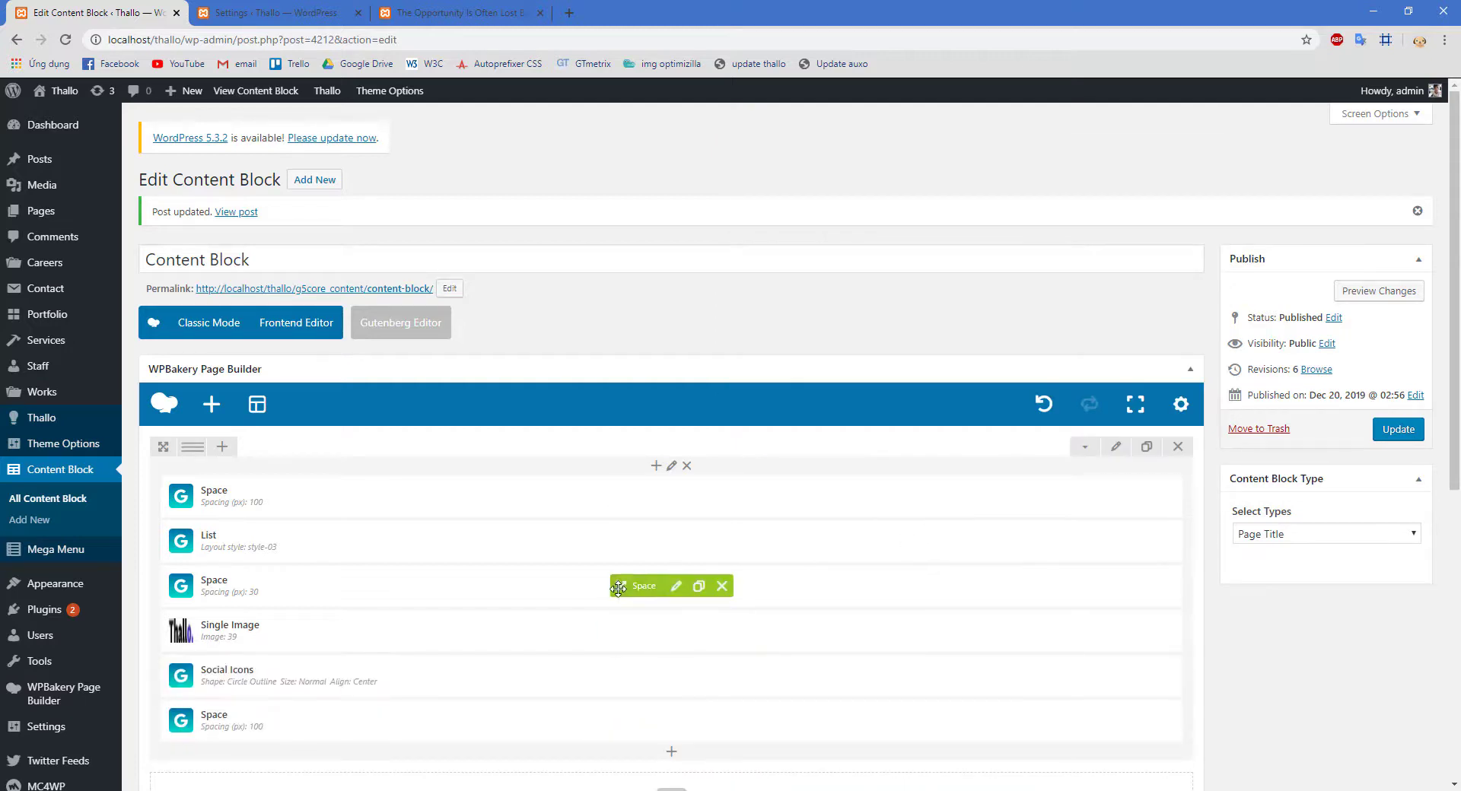
# - Set the spacing of the Space element between the List and the Single Image to 50 px and save it
pyautogui.click(676, 586)
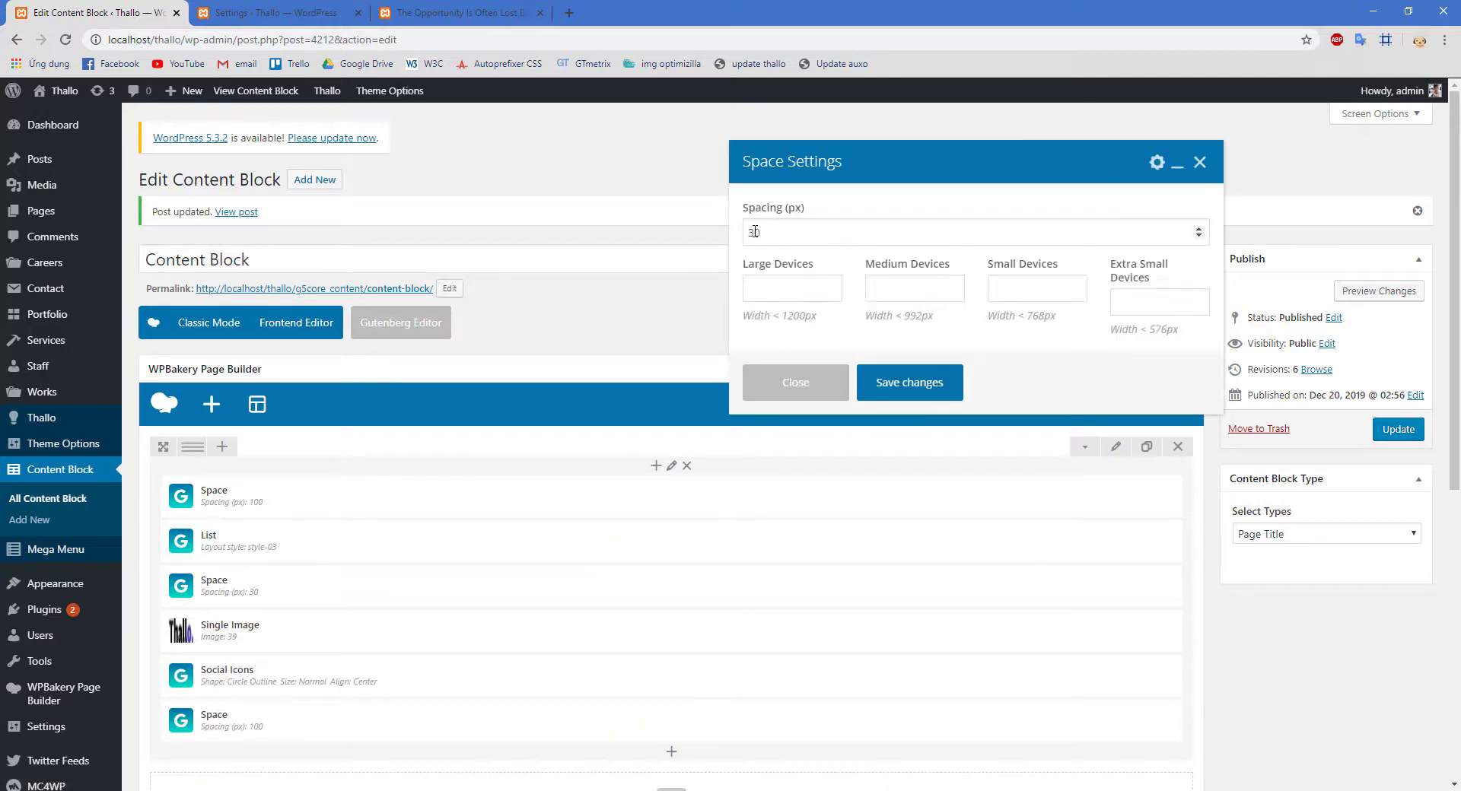
pyautogui.click(753, 231)
pyautogui.write('50')
pyautogui.click(906, 399)
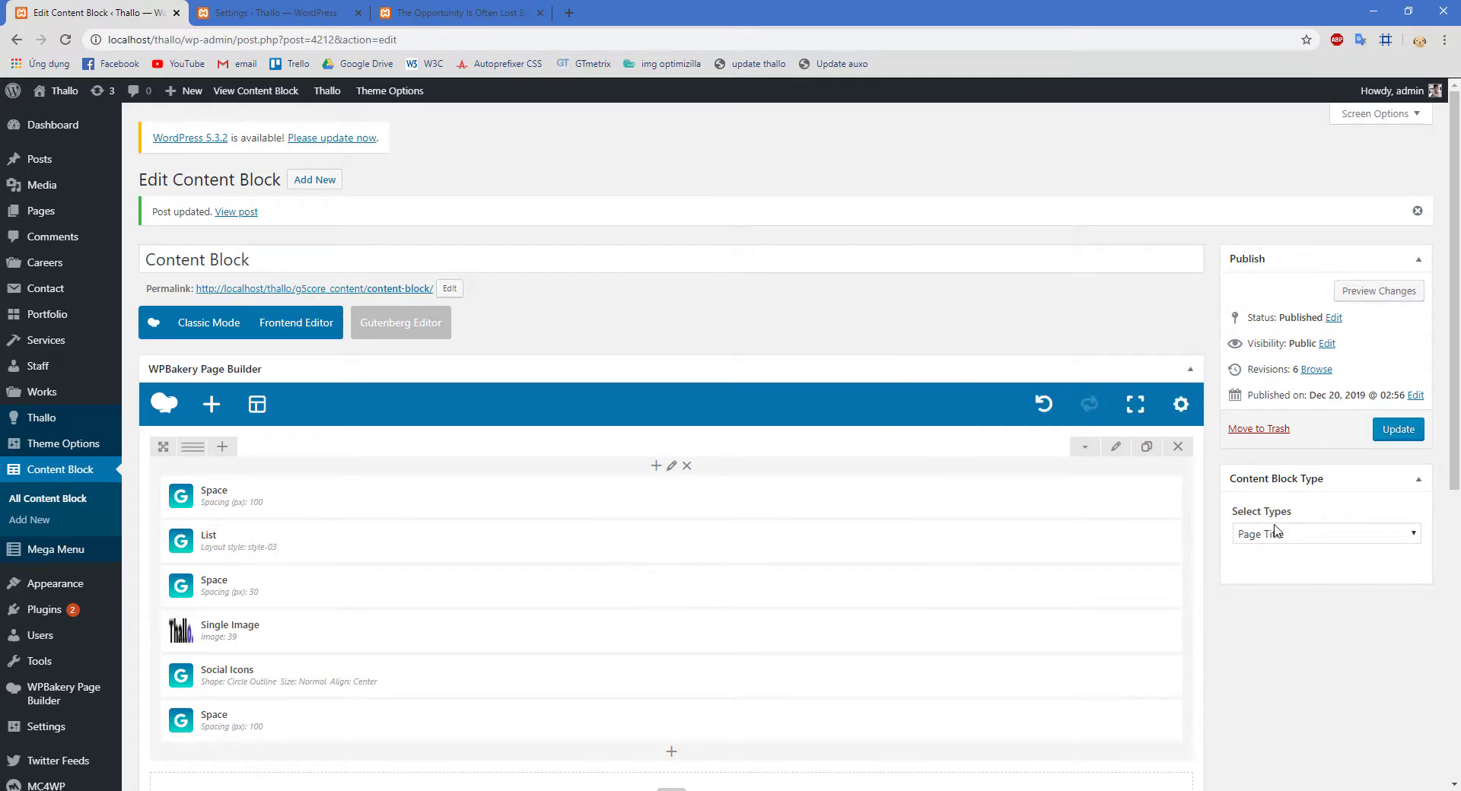
# - Set the content block type to Footer and update the content block
pyautogui.click(1329, 536)
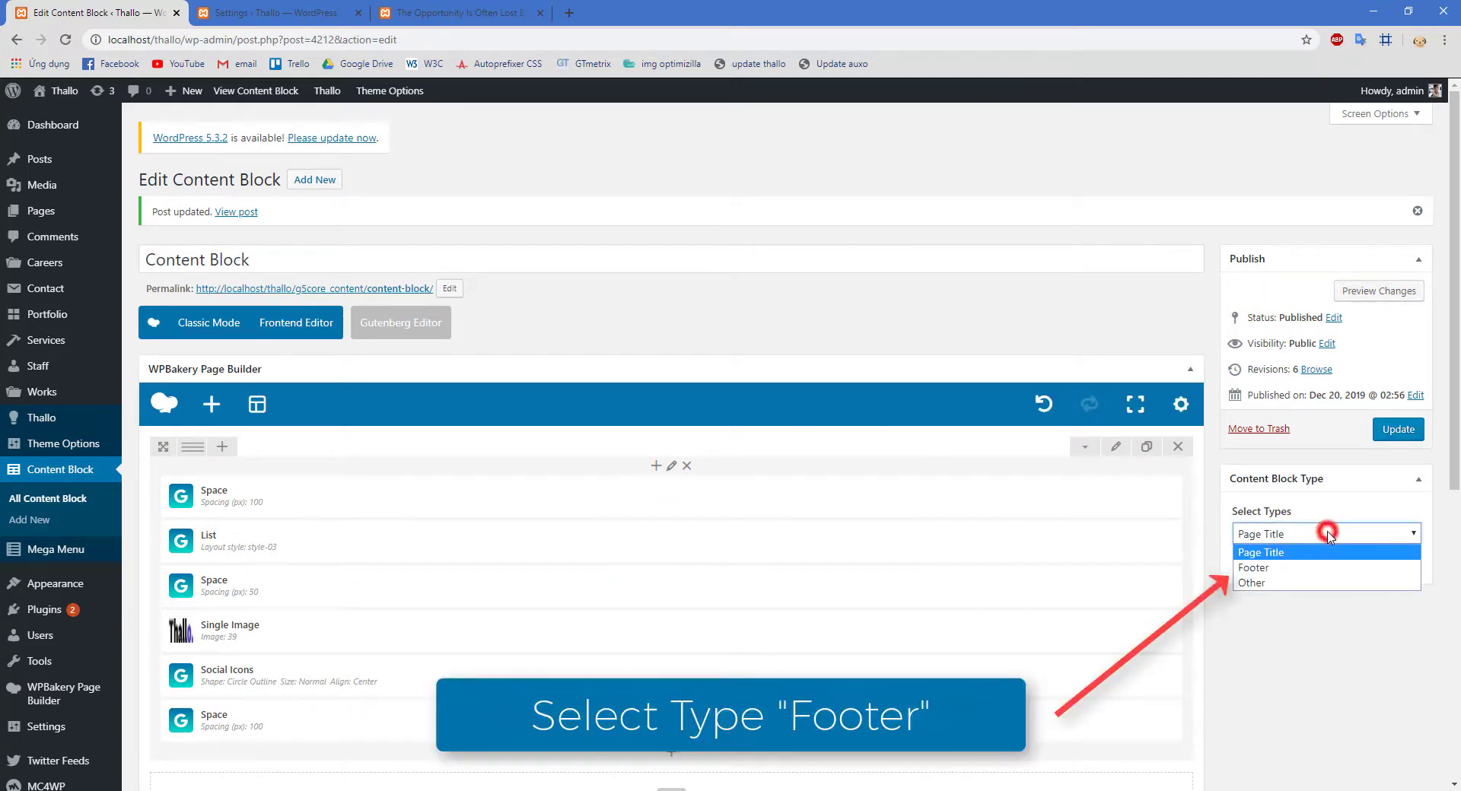
pyautogui.click(1305, 567)
pyautogui.click(1399, 430)
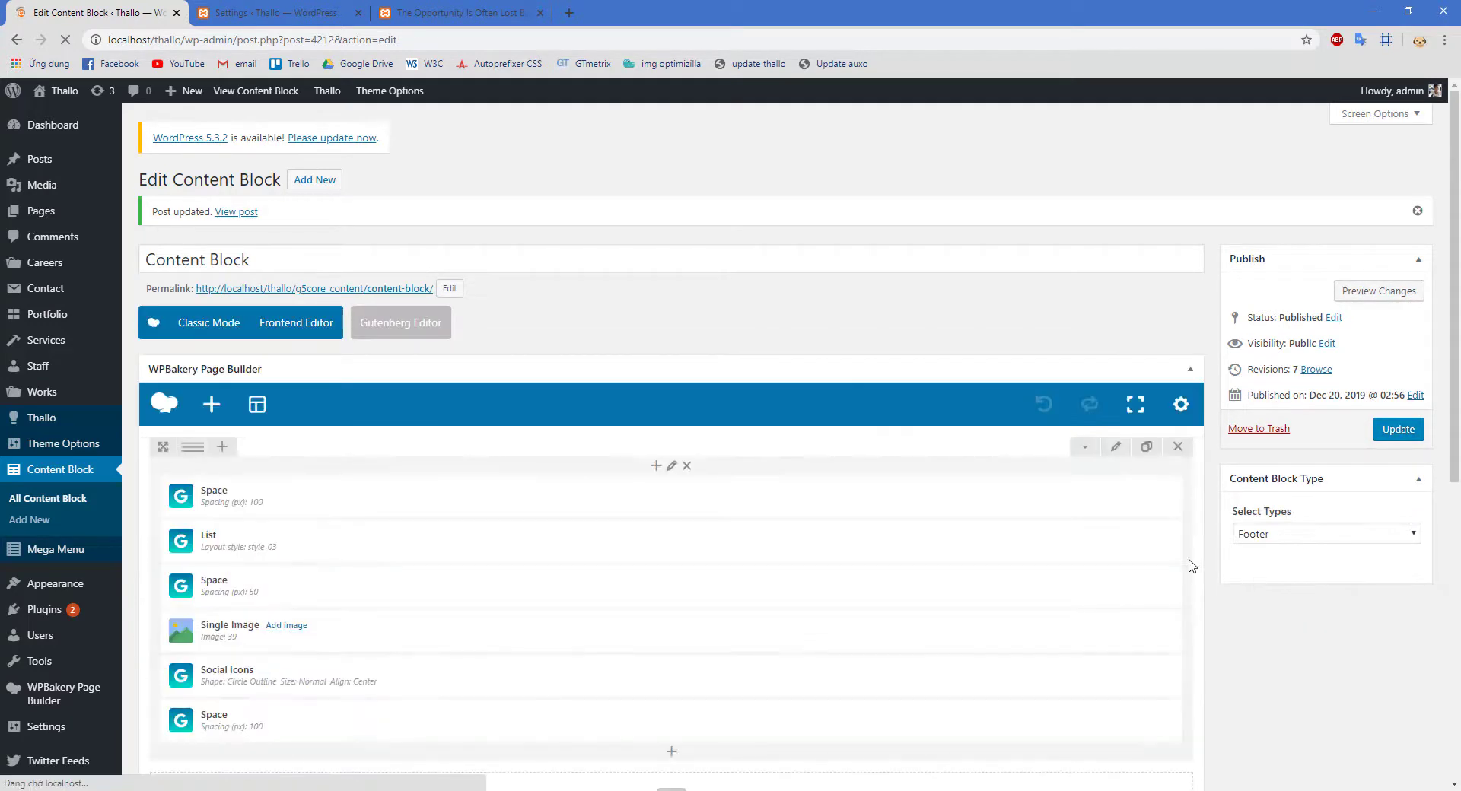
# - In the reloaded Theme Options settings, assign "Content Block" as the footer for single Blog posts and save the options
pyautogui.click(270, 6)
pyautogui.press('F5')
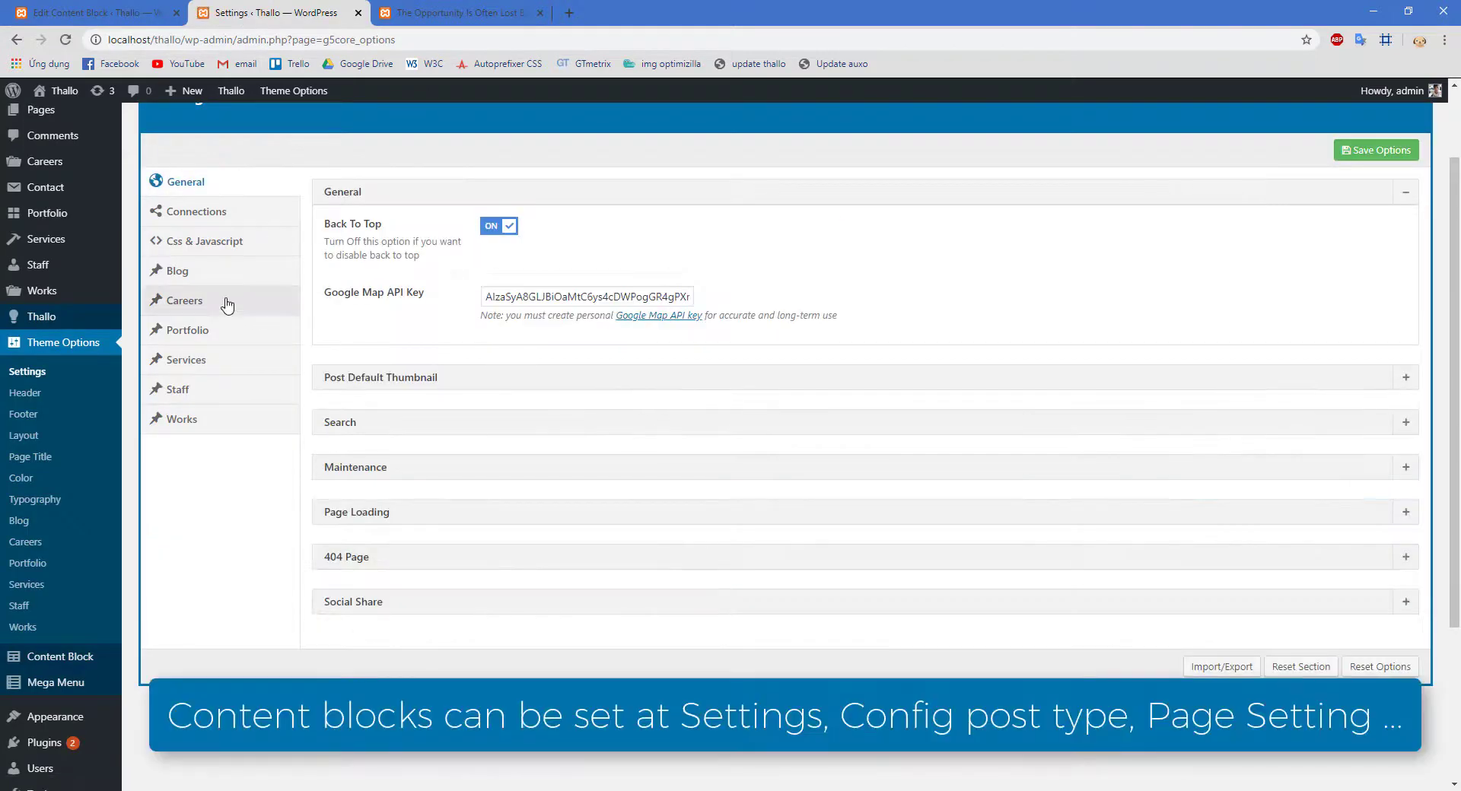
pyautogui.click(209, 275)
pyautogui.click(403, 419)
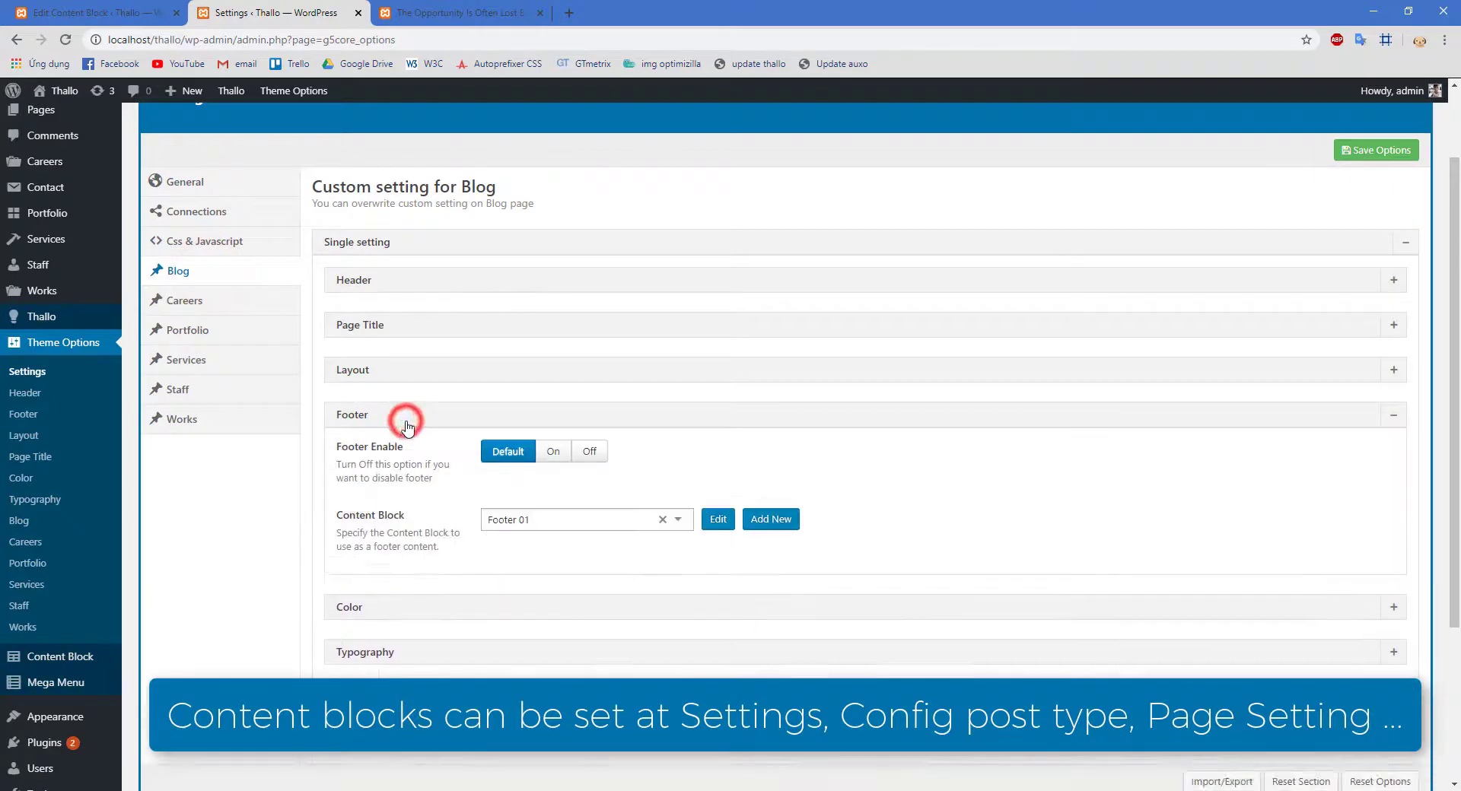
pyautogui.click(677, 519)
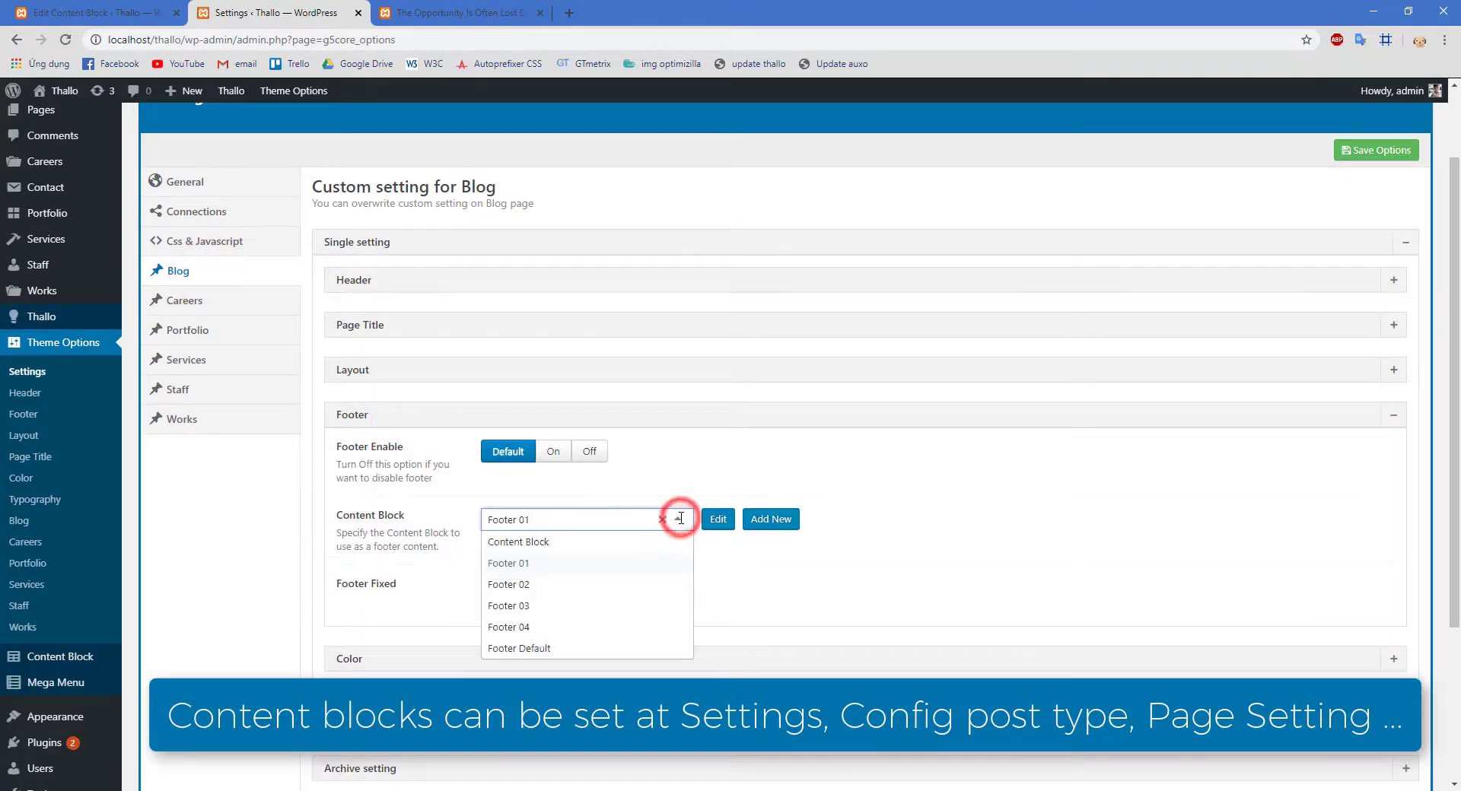
pyautogui.click(531, 542)
pyautogui.click(1379, 148)
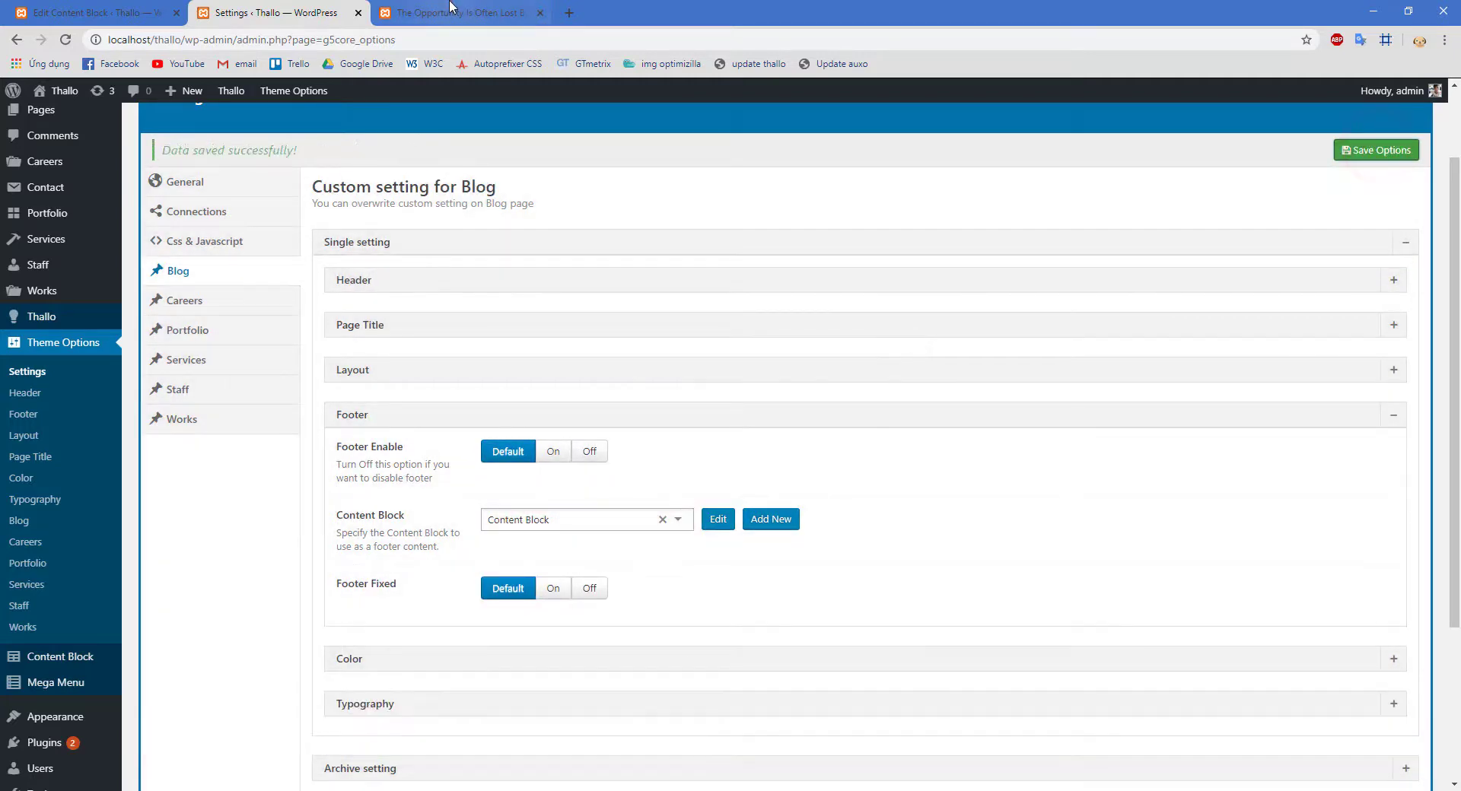
# - Switch to the open blog post page to check its footer
pyautogui.click(450, 7)
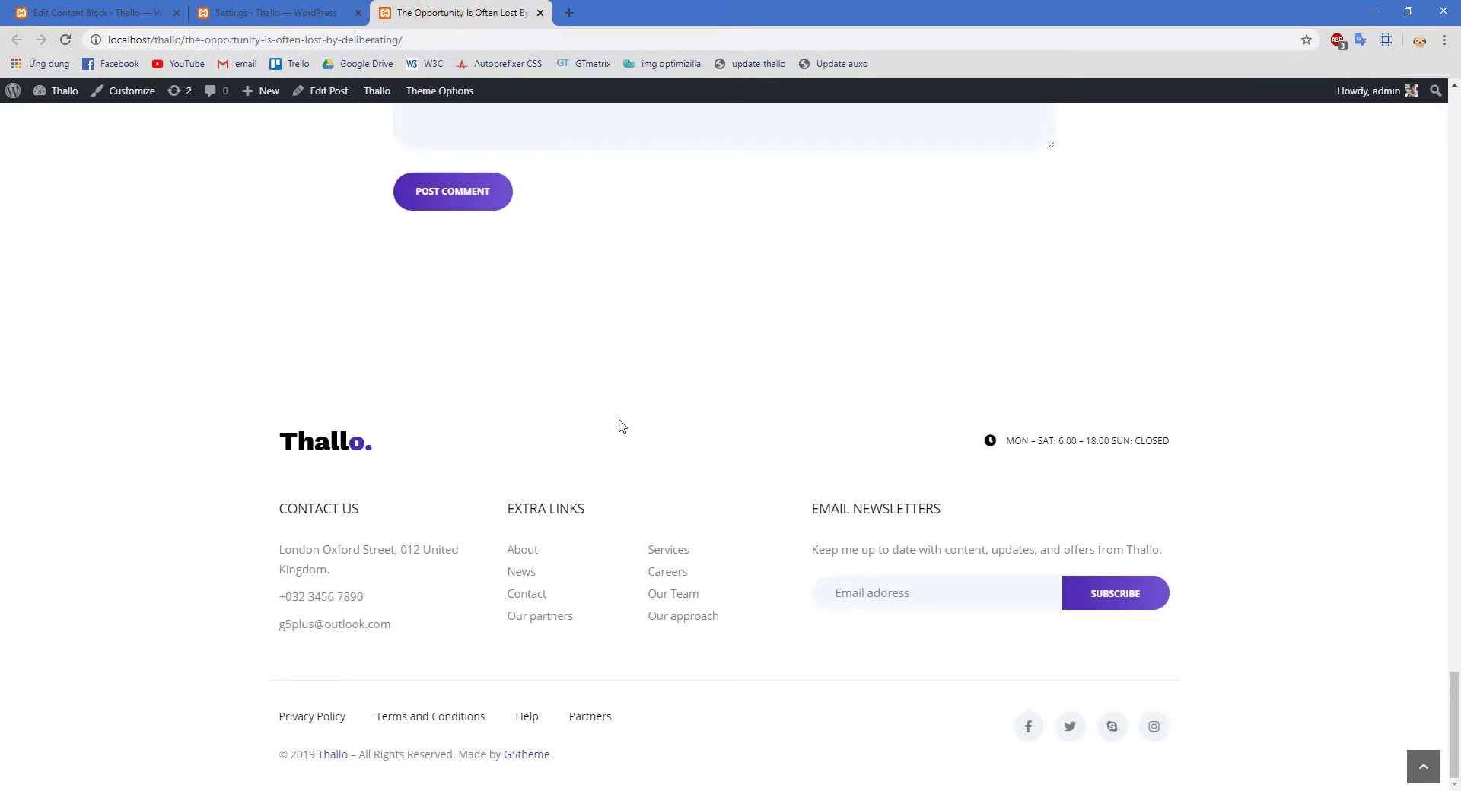